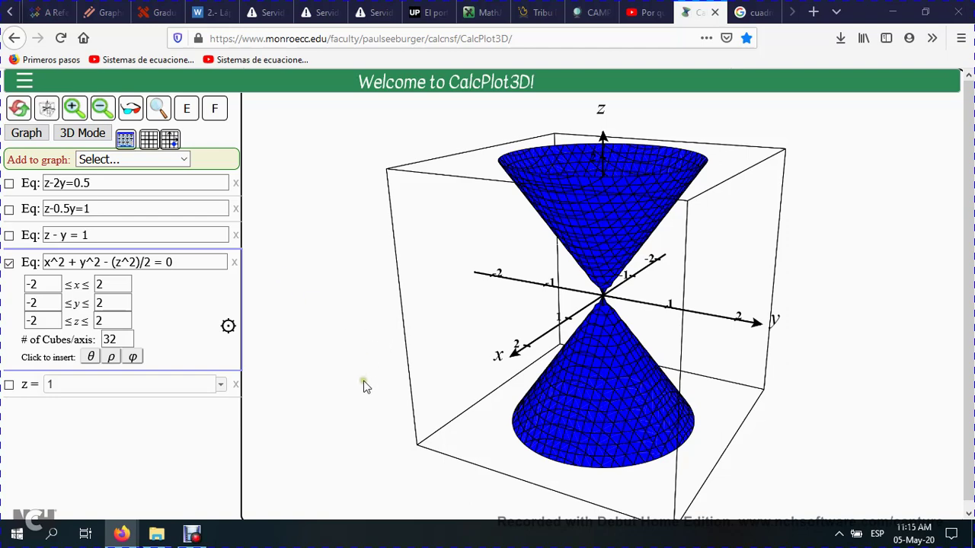
# Step: Examine the double cone x^2 + y^2 - (z^2)/2 = 0 from different viewing angles
pyautogui.click(98, 304)
pyautogui.click(57, 263)
pyautogui.click(686, 153)
pyautogui.moveTo(684, 149); pyautogui.dragTo(707, 176)
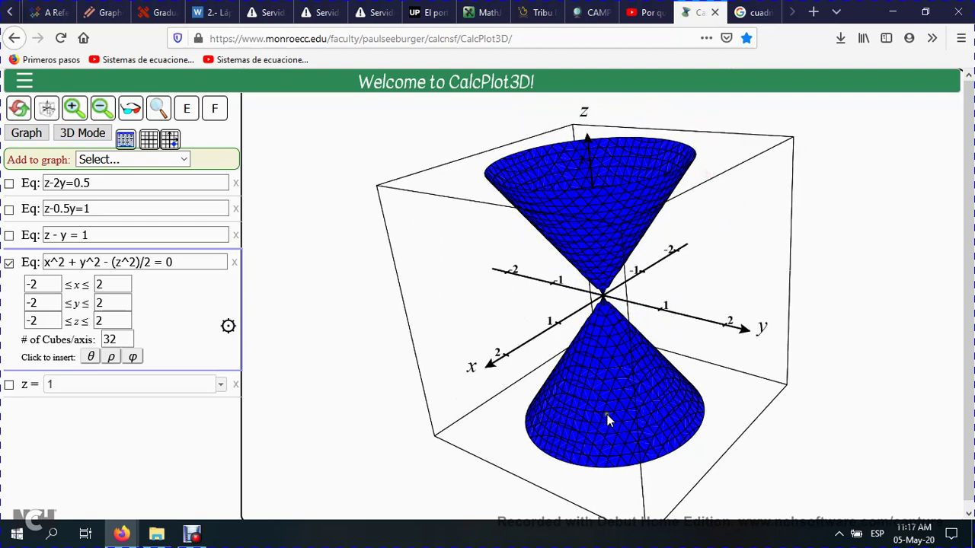
pyautogui.moveTo(607, 415); pyautogui.dragTo(598, 473)
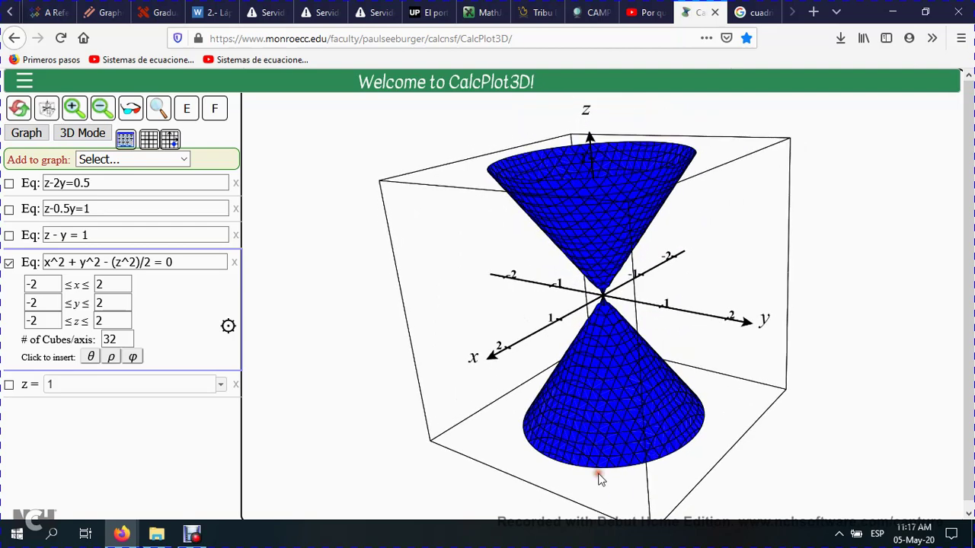
pyautogui.click(599, 478)
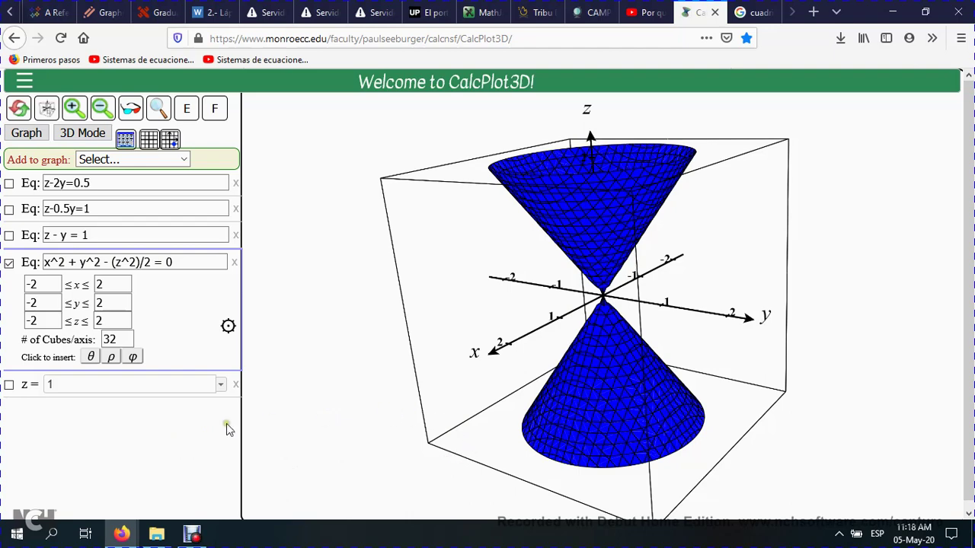
# Step: Switch from the PDF's cone-angle diagram in Foxit Reader back to CalcPlot3D in Firefox
pyautogui.click(192, 535)
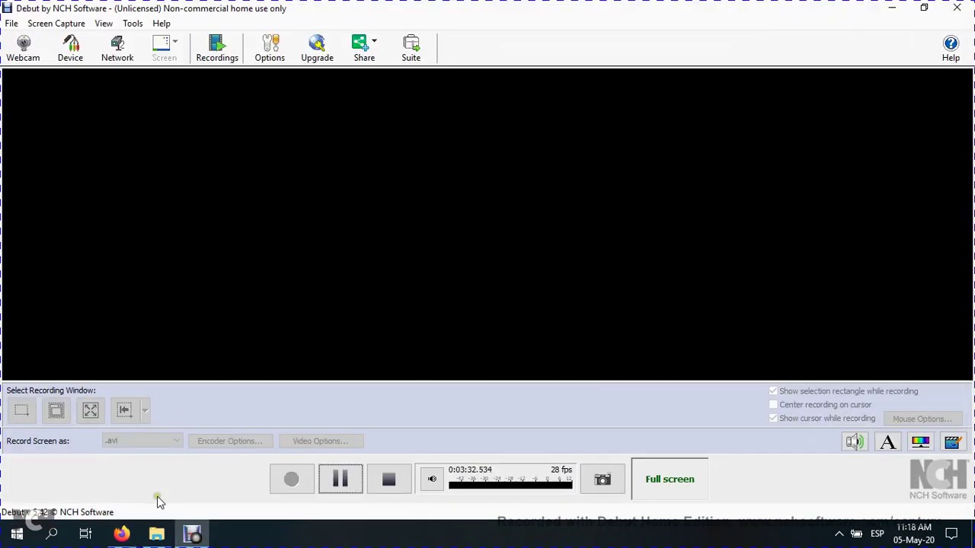
pyautogui.click(342, 480)
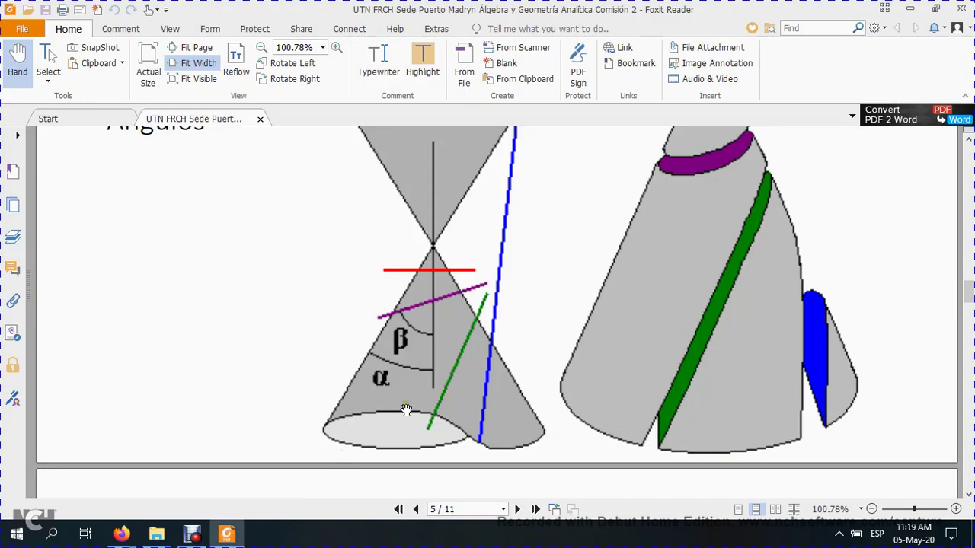
pyautogui.click(134, 542)
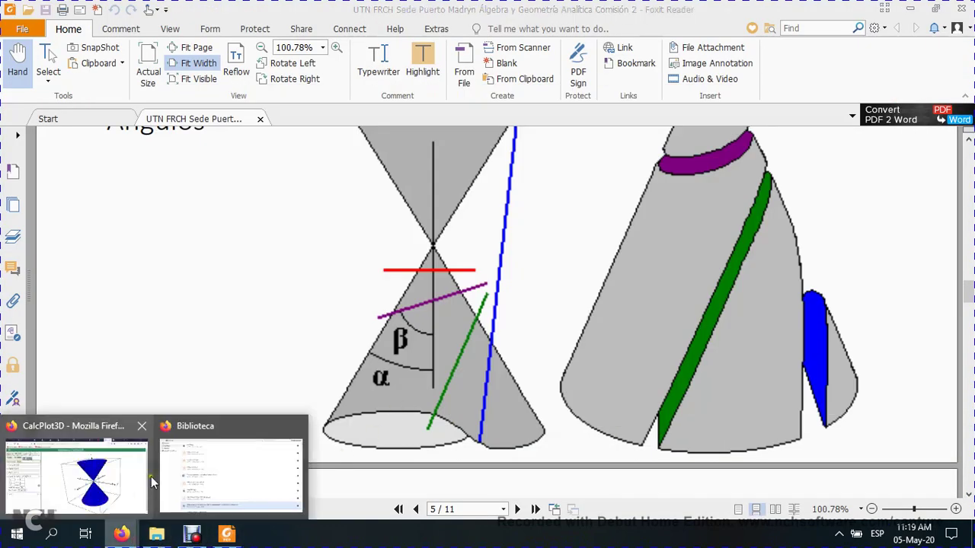
pyautogui.click(100, 423)
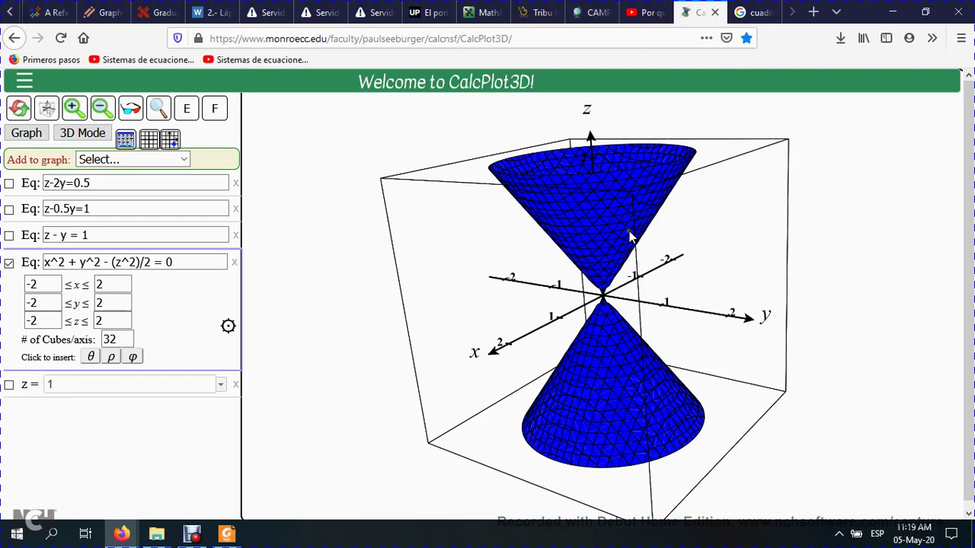
# Step: Display the plane z = 1 with the double cone and examine their intersection from above
pyautogui.click(9, 385)
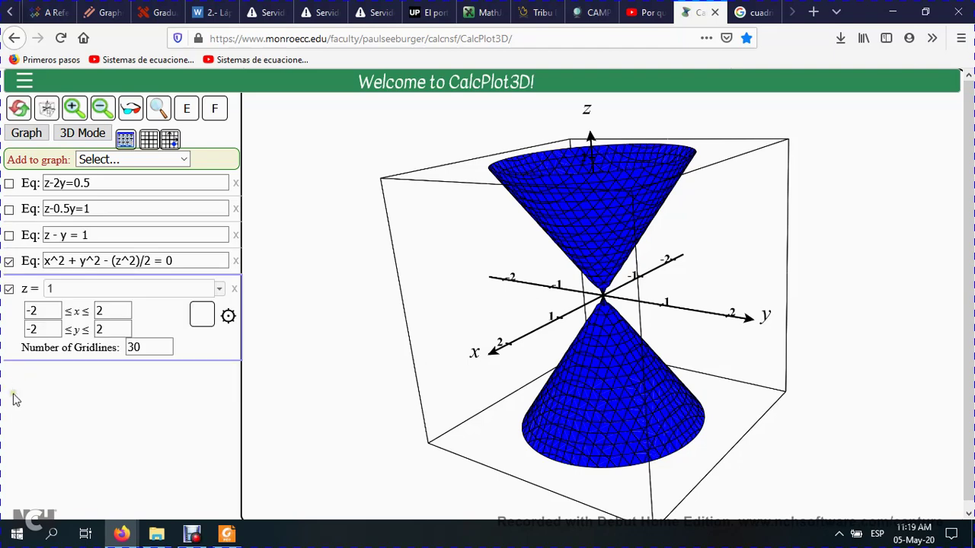
pyautogui.click(202, 314)
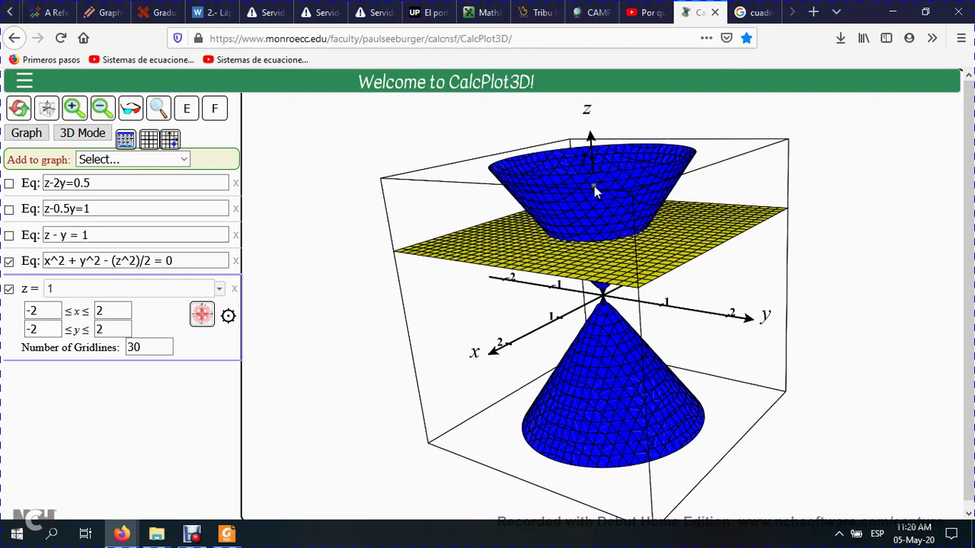
pyautogui.click(629, 124)
pyautogui.moveTo(630, 122); pyautogui.dragTo(621, 169)
pyautogui.moveTo(611, 129); pyautogui.dragTo(624, 182)
pyautogui.moveTo(620, 233); pyautogui.dragTo(603, 261)
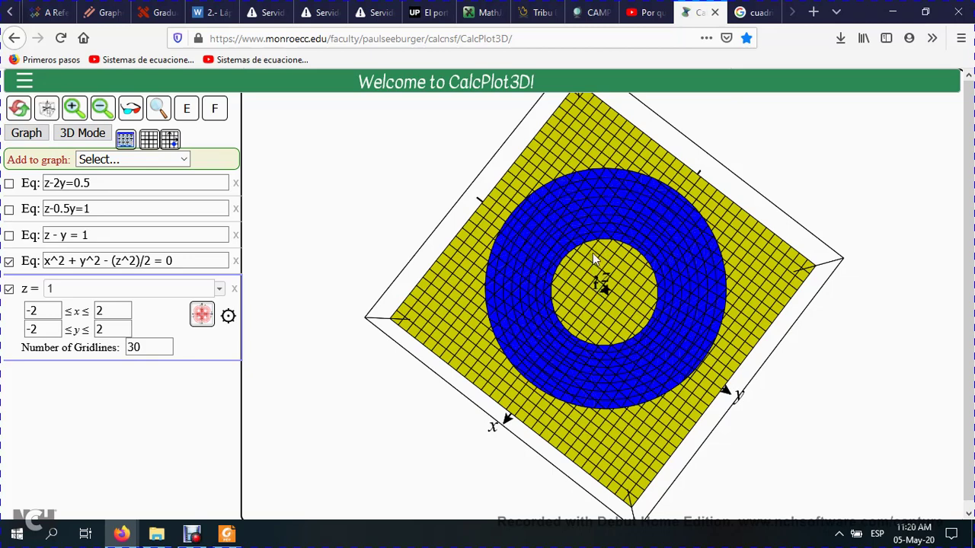
pyautogui.moveTo(601, 298); pyautogui.dragTo(607, 220)
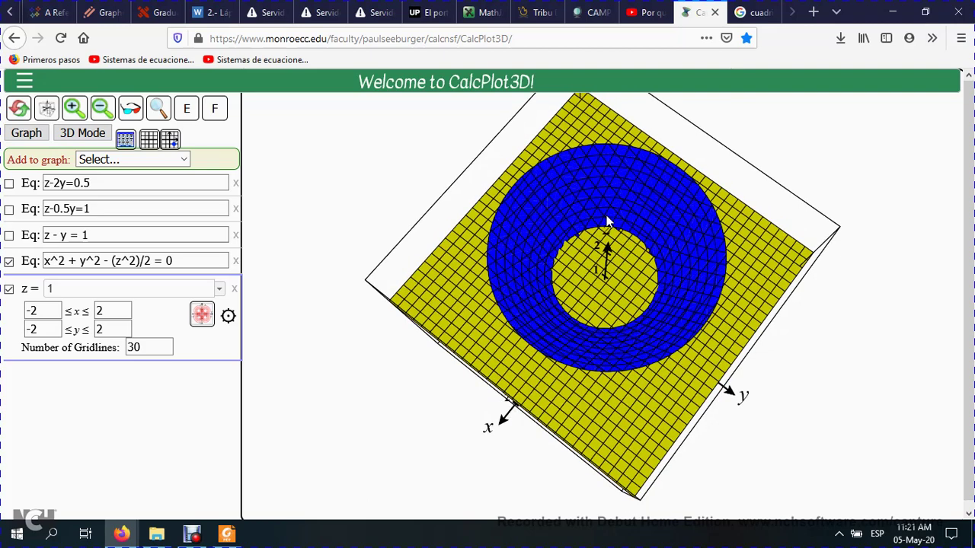
pyautogui.moveTo(606, 242); pyautogui.dragTo(605, 234)
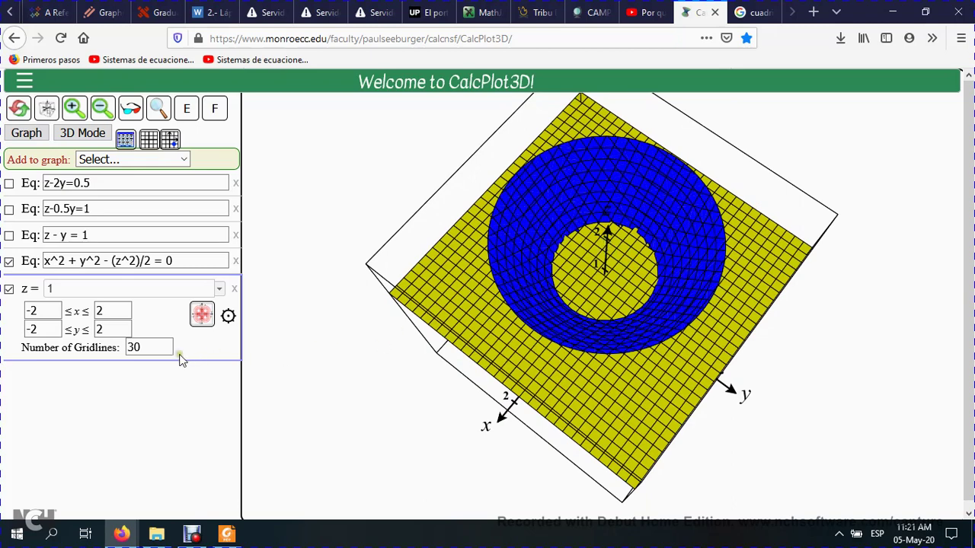
# Step: Hide the plane z = 1 and display the plane z-2y=0.5 with the double cone
pyautogui.click(9, 290)
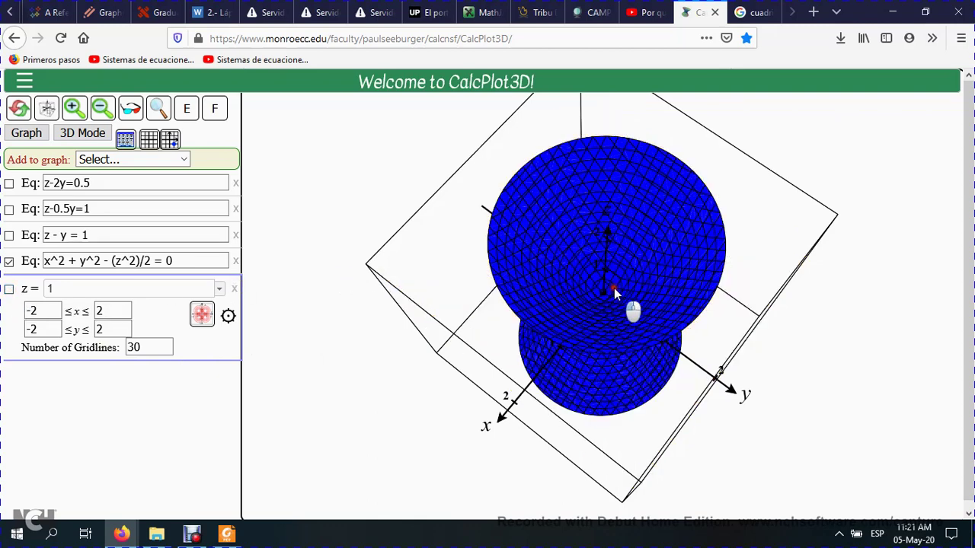
pyautogui.moveTo(614, 288); pyautogui.dragTo(618, 194)
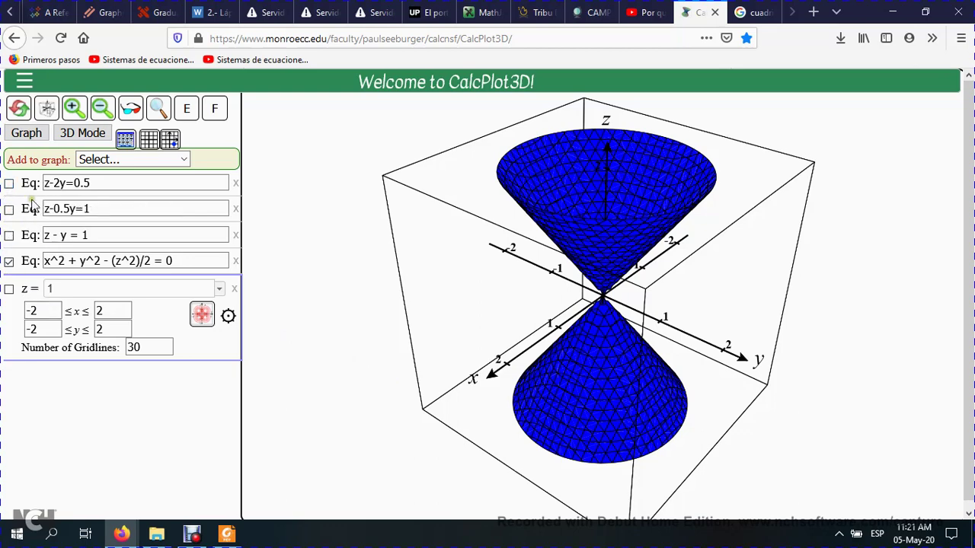
pyautogui.click(9, 186)
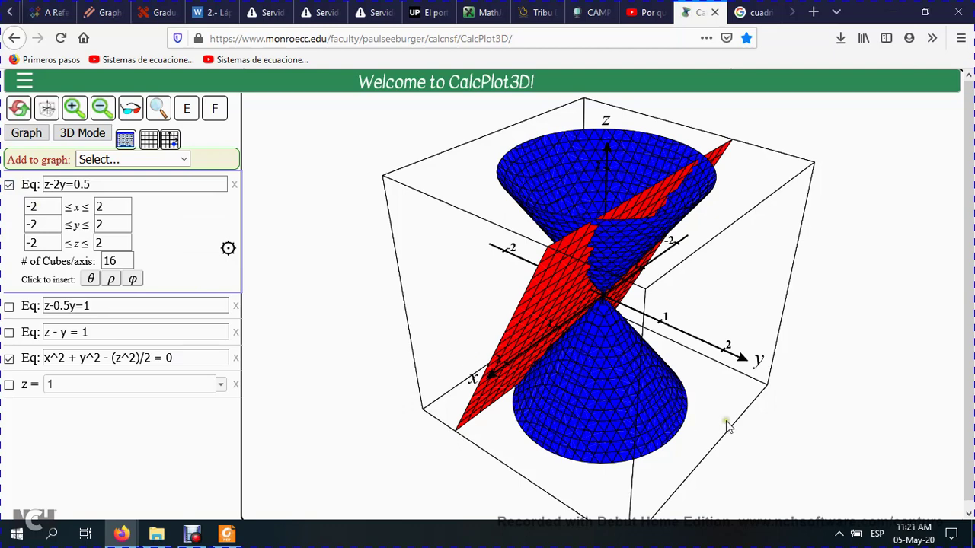
# Step: Examine how the plane z-2y=0.5 cuts both halves of the cone, edge-on and facing the plane
pyautogui.moveTo(742, 417); pyautogui.dragTo(804, 366)
pyautogui.moveTo(678, 466); pyautogui.dragTo(707, 457)
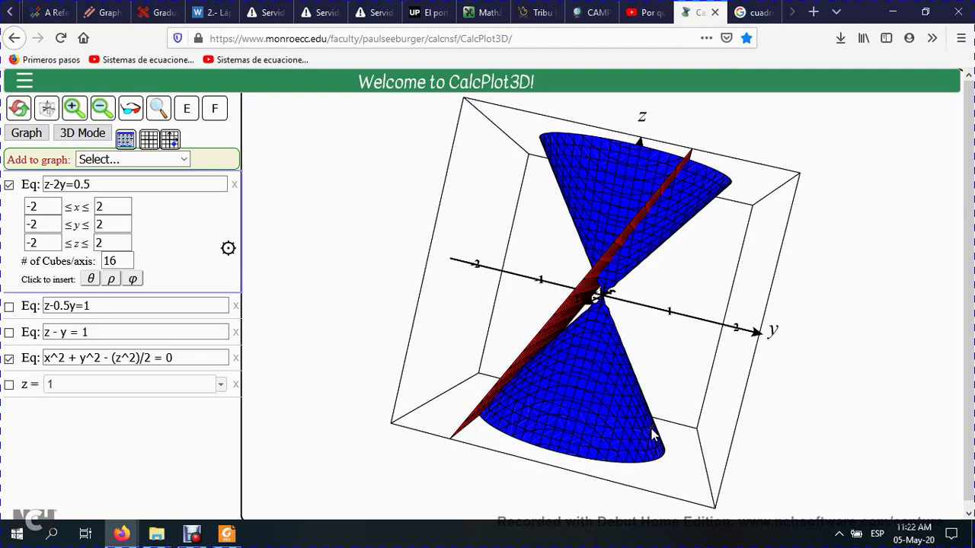
pyautogui.moveTo(653, 435); pyautogui.dragTo(574, 434)
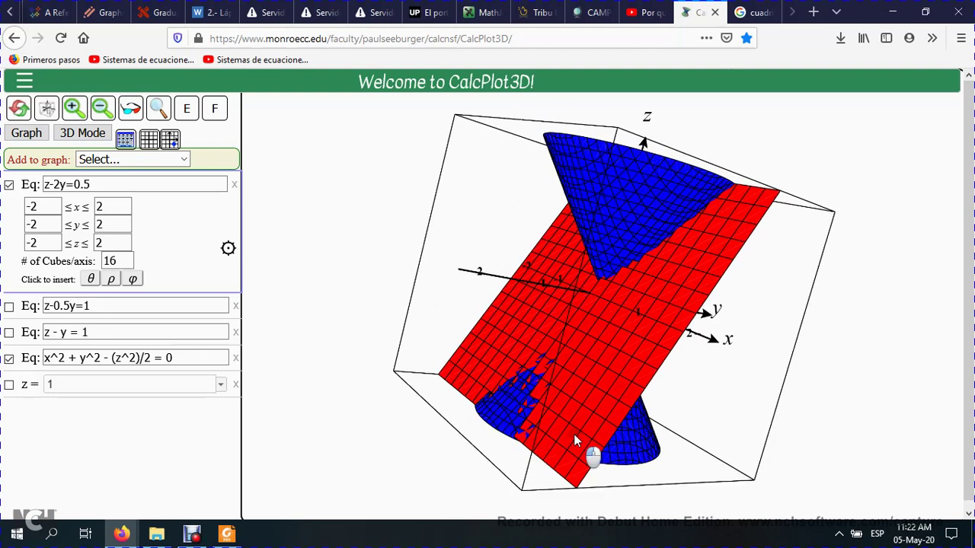
pyautogui.moveTo(449, 337)
pyautogui.mouseDown()
pyautogui.moveTo(482, 364)
pyautogui.moveTo(580, 398)
pyautogui.mouseUp()
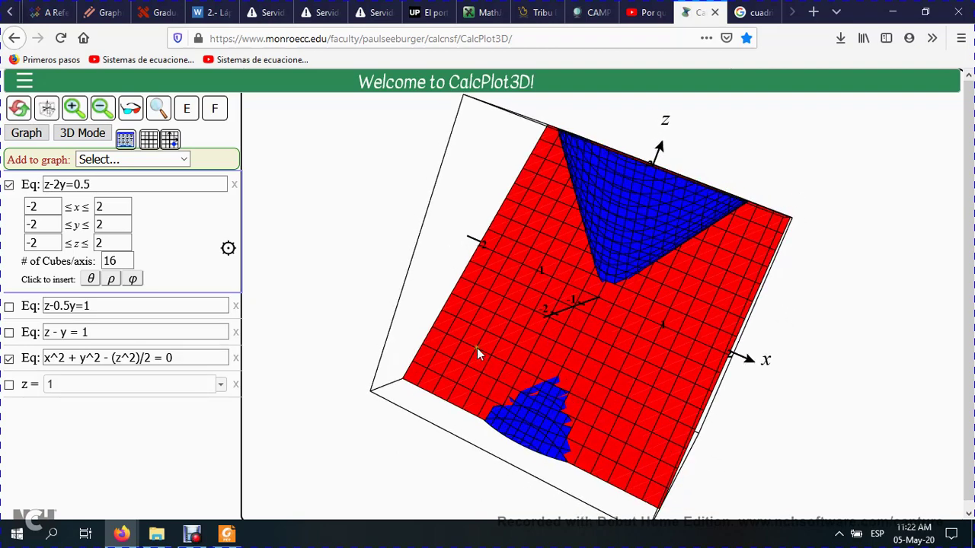
pyautogui.moveTo(466, 338); pyautogui.dragTo(471, 353)
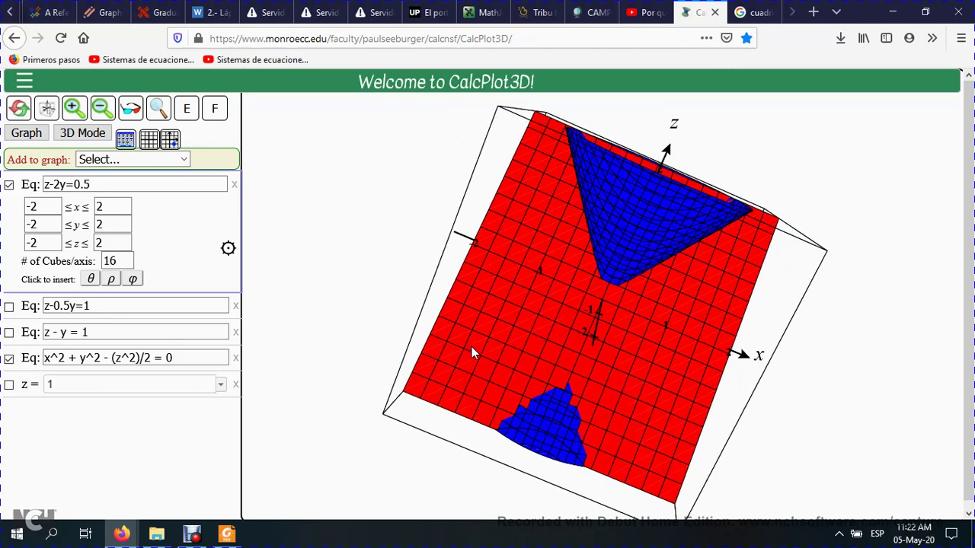
pyautogui.moveTo(542, 258); pyautogui.dragTo(535, 318)
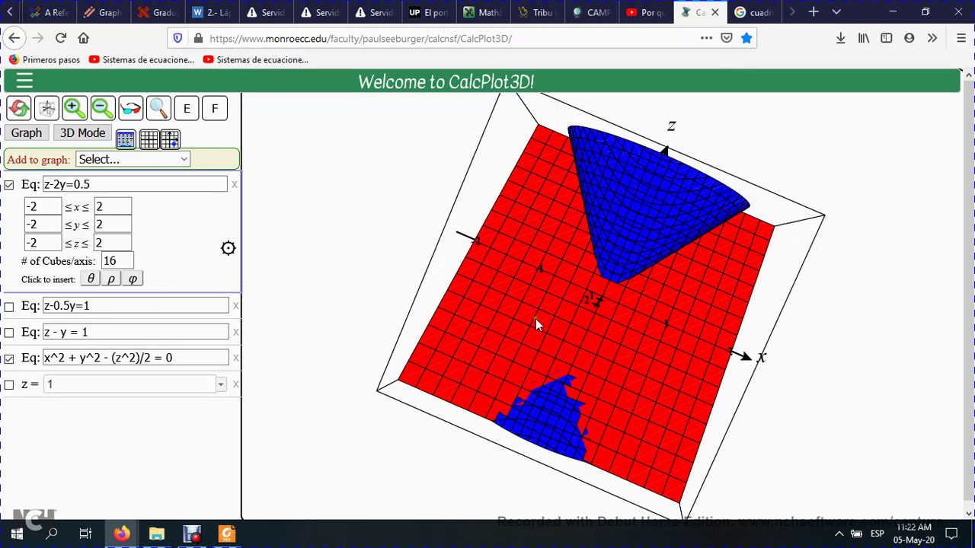
pyautogui.moveTo(467, 355); pyautogui.dragTo(476, 435)
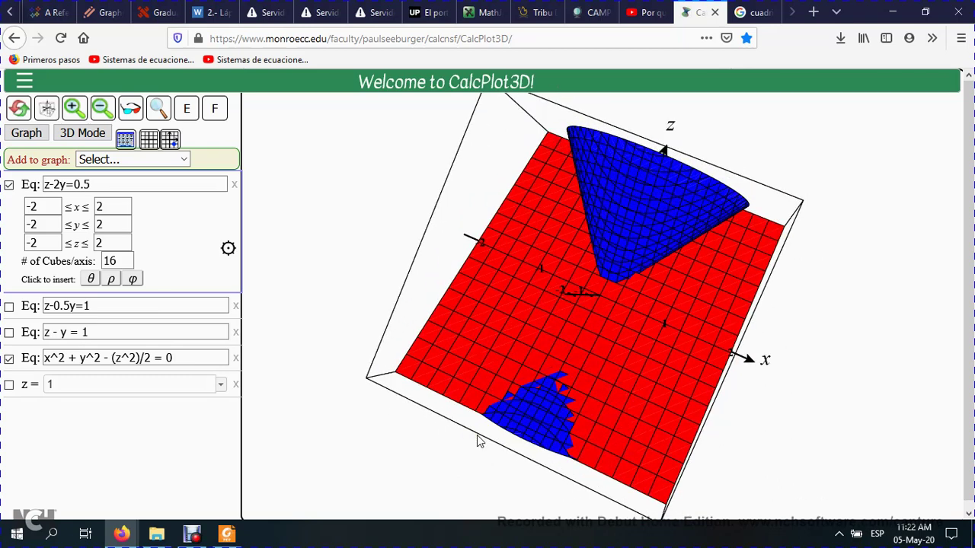
pyautogui.moveTo(682, 296); pyautogui.dragTo(687, 295)
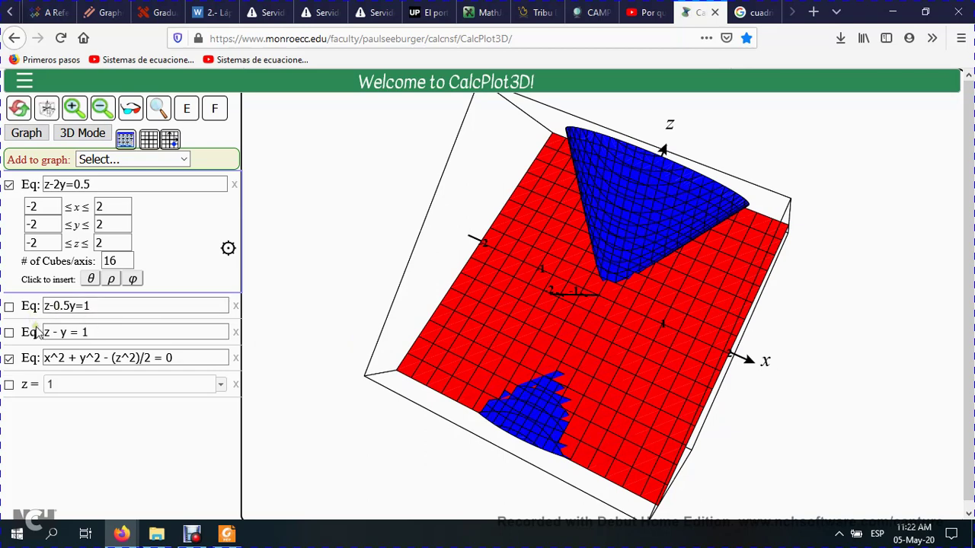
# Step: Compare the cubes-per-axis settings of the cone and the plane z-2y=0.5, and inspect their intersection again
pyautogui.click(32, 359)
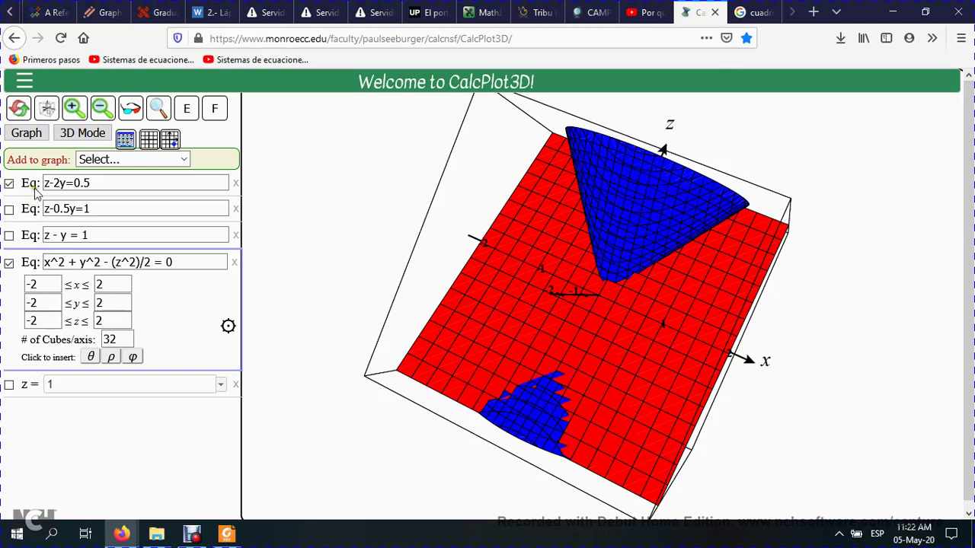
pyautogui.click(117, 342)
pyautogui.click(32, 188)
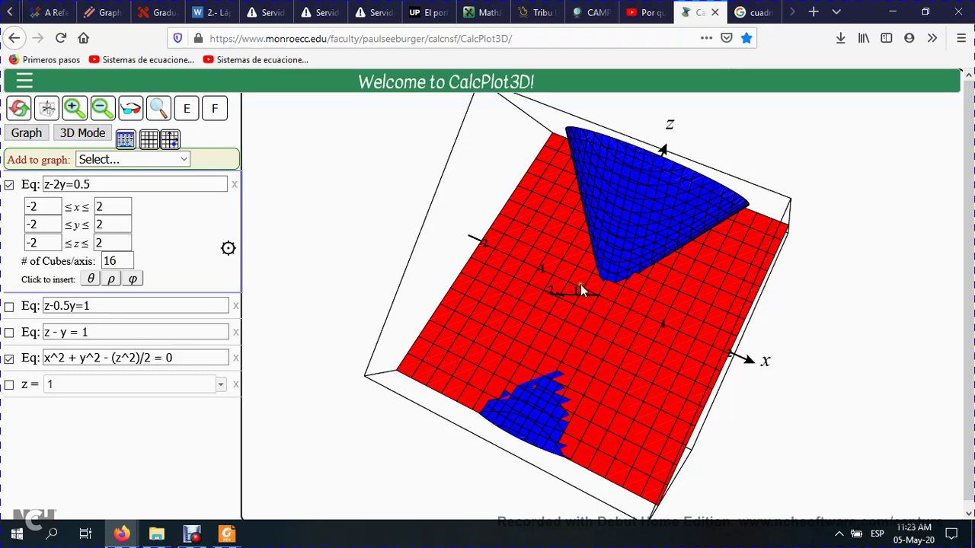
pyautogui.click(745, 162)
pyautogui.moveTo(744, 163); pyautogui.dragTo(779, 242)
pyautogui.moveTo(594, 385); pyautogui.dragTo(643, 392)
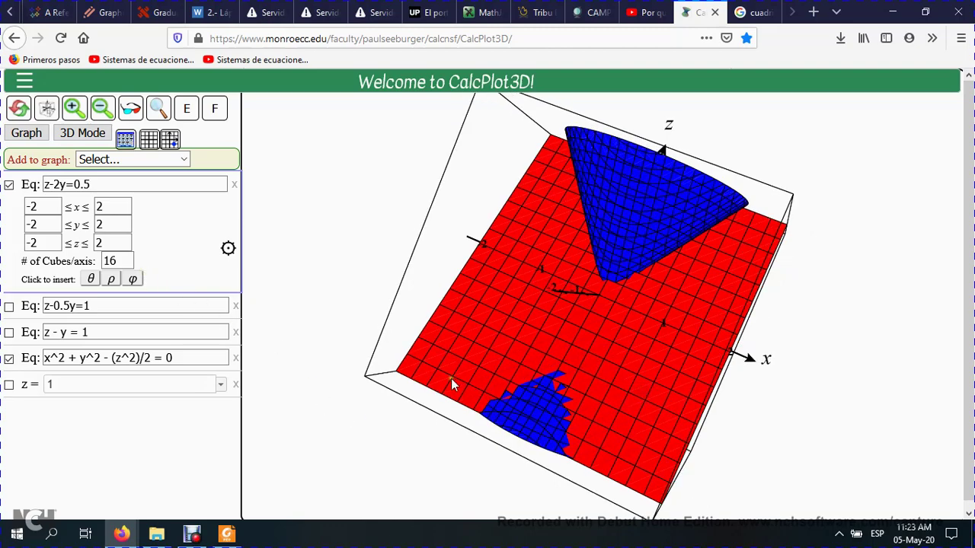
pyautogui.moveTo(435, 373); pyautogui.dragTo(418, 367)
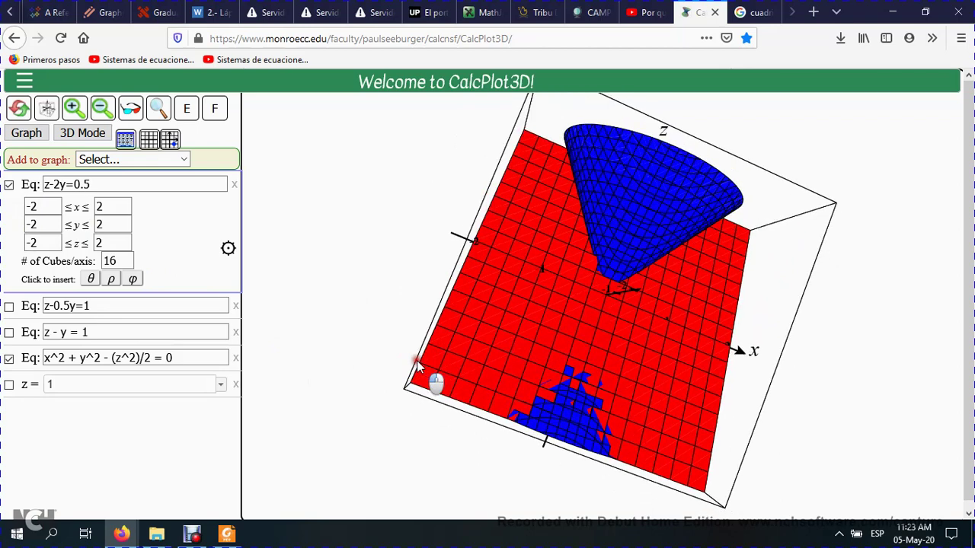
# Step: Replace the displayed plane z-2y=0.5 with z-0.5y=1 and examine its intersection with the cone from above
pyautogui.click(9, 185)
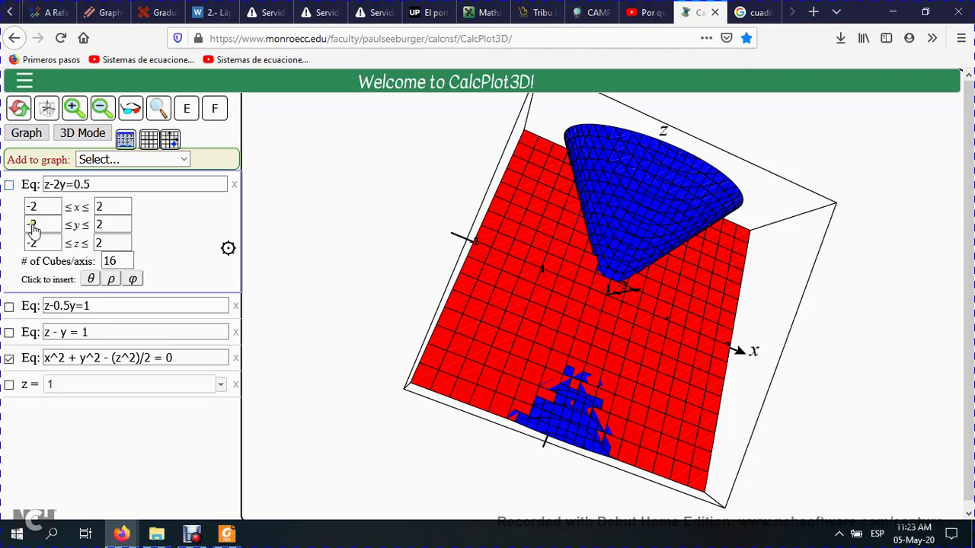
pyautogui.click(9, 308)
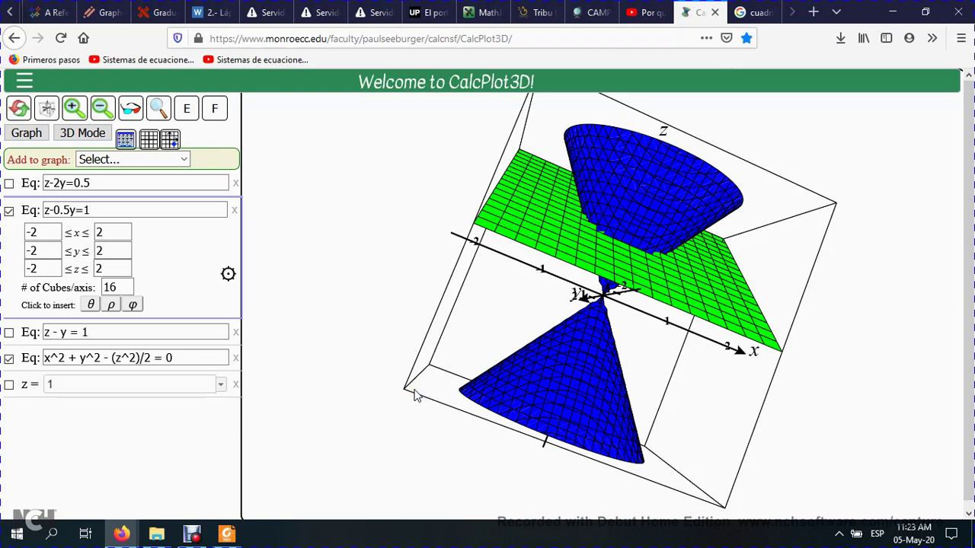
pyautogui.moveTo(477, 368); pyautogui.dragTo(417, 395)
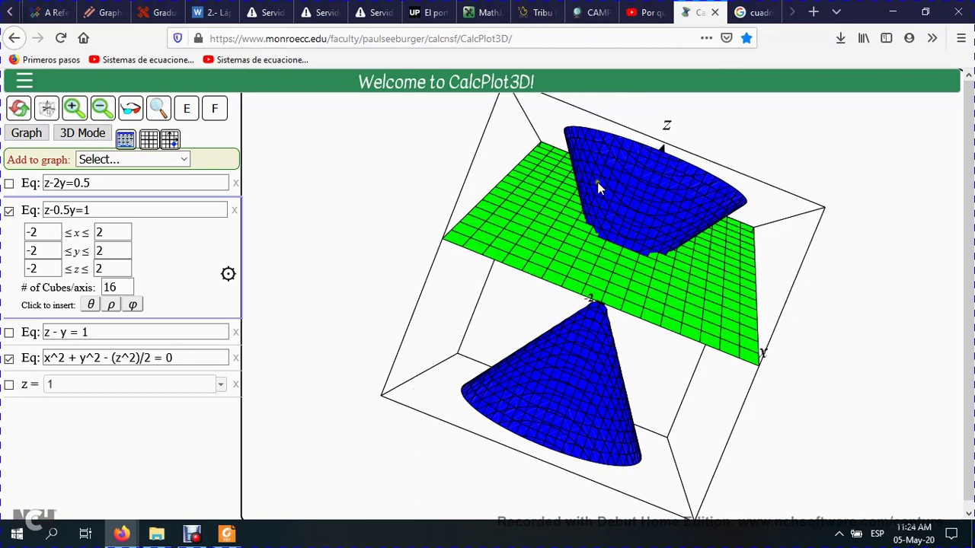
pyautogui.moveTo(592, 163); pyautogui.dragTo(544, 264)
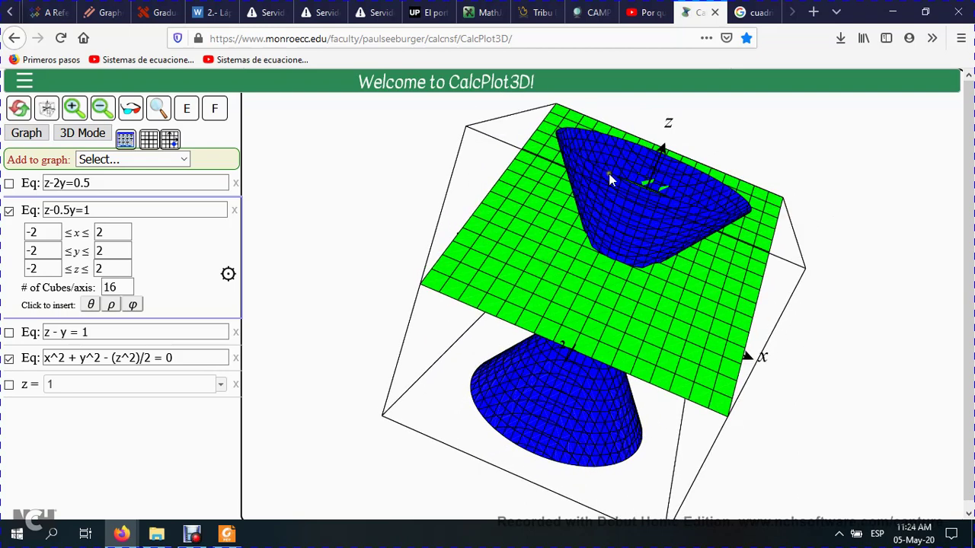
pyautogui.moveTo(694, 113); pyautogui.dragTo(641, 195)
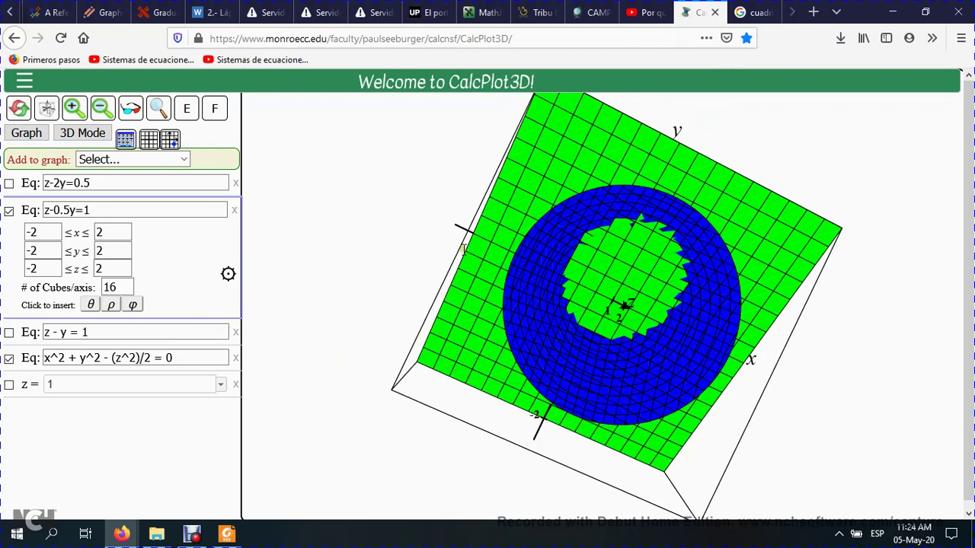
pyautogui.moveTo(462, 245); pyautogui.dragTo(440, 239)
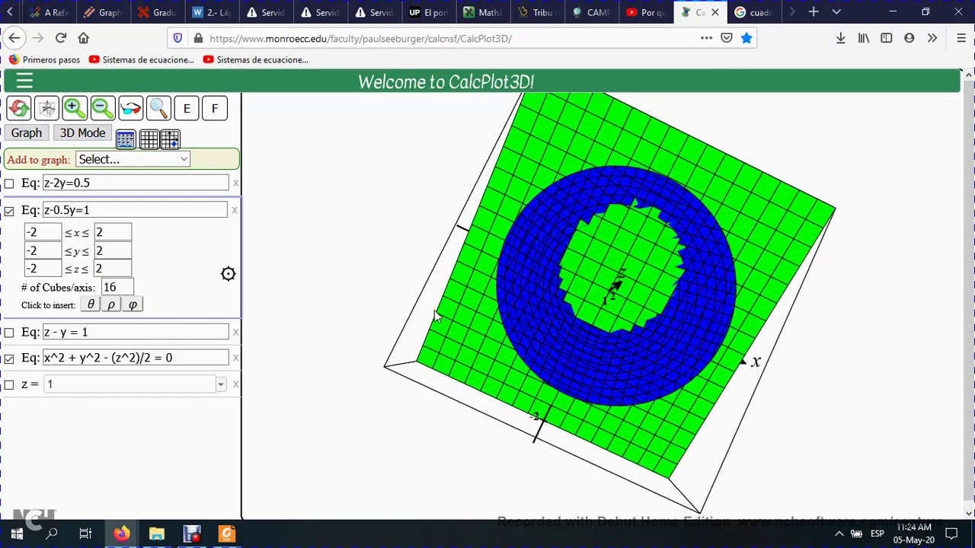
pyautogui.moveTo(434, 310); pyautogui.dragTo(502, 332)
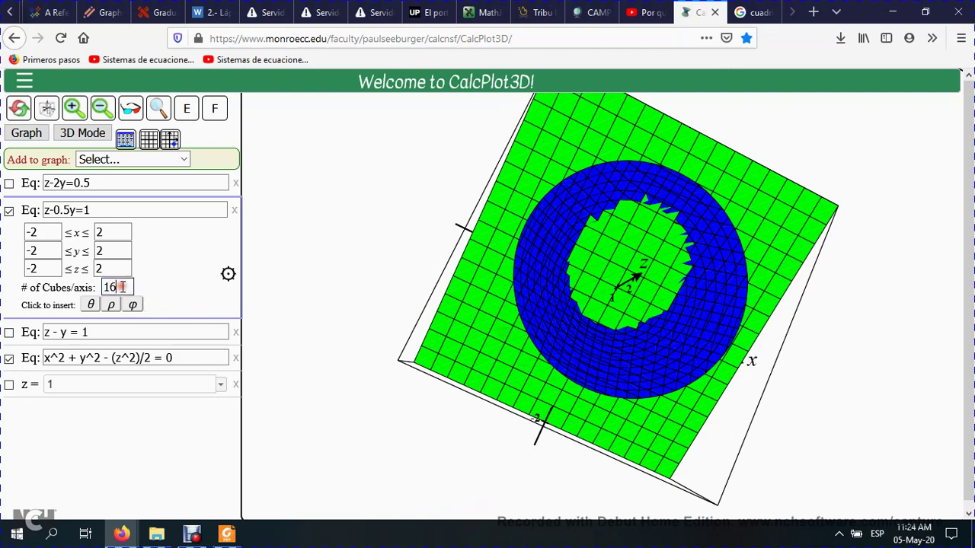
# Step: Set the plane z-0.5y=1 to 32 cubes per axis and open the settings of the cone equation
pyautogui.press('BackSpace')
pyautogui.press('BackSpace')
pyautogui.write('32')
pyautogui.press('Return')
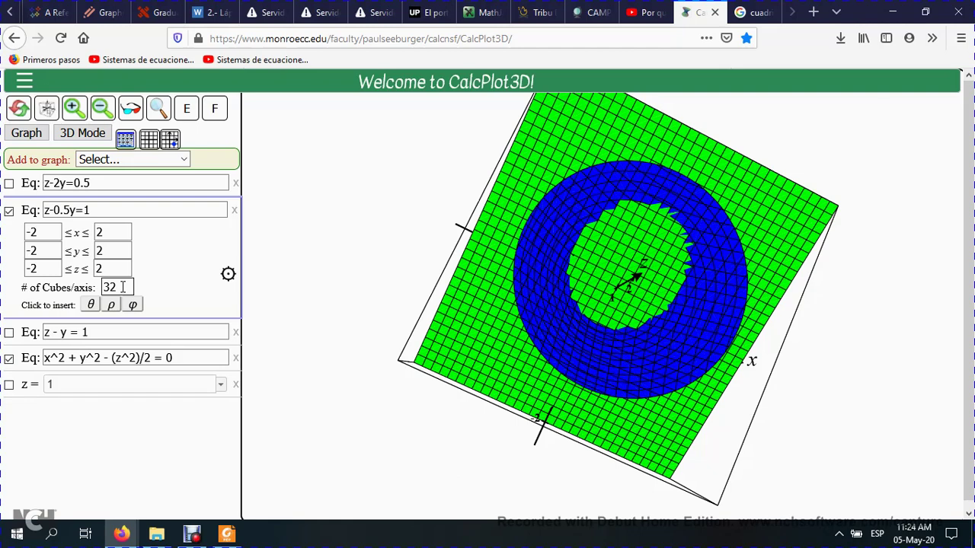
pyautogui.click(33, 361)
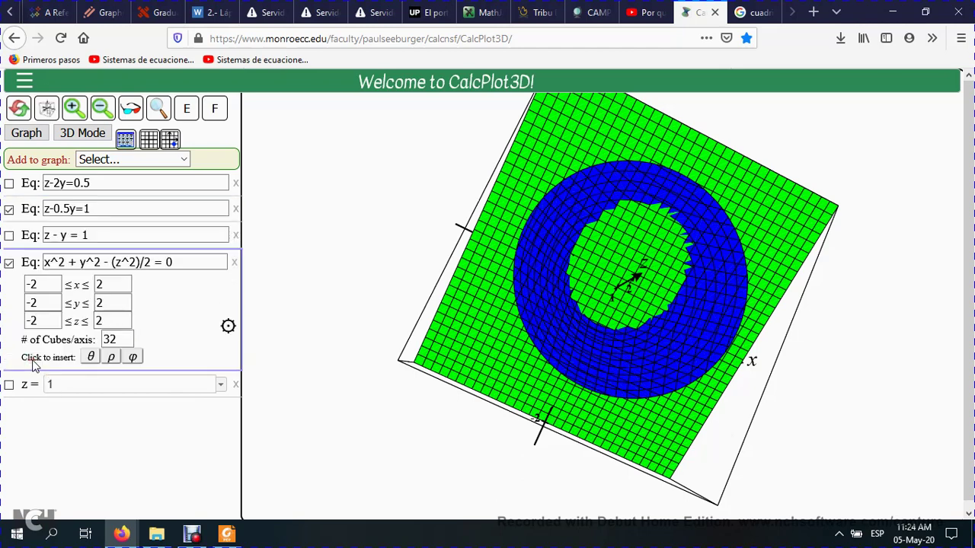
# Step: Set the cone to 64 cubes per axis and stop the slow web page script that interrupts the redraw
pyautogui.click(119, 338)
pyautogui.press('BackSpace')
pyautogui.press('BackSpace')
pyautogui.write('64')
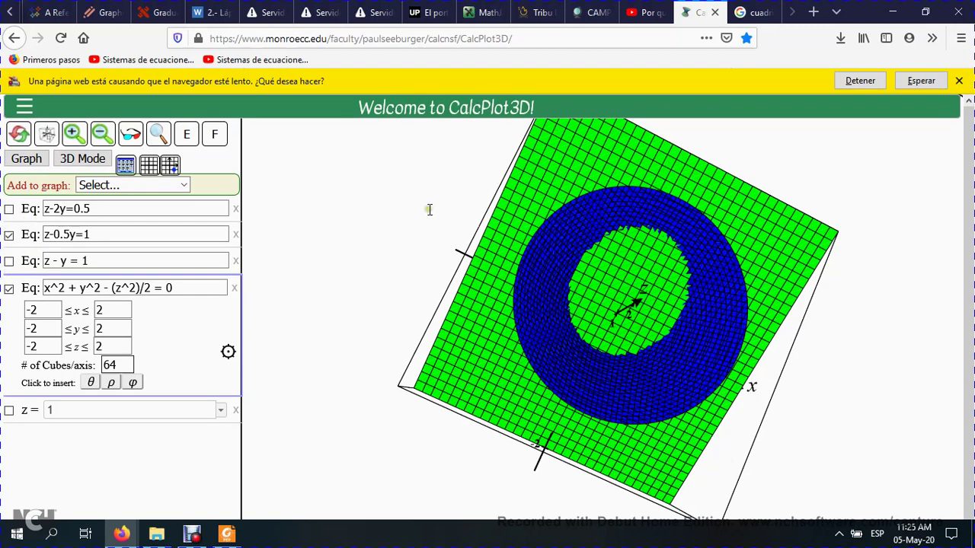
pyautogui.click(865, 80)
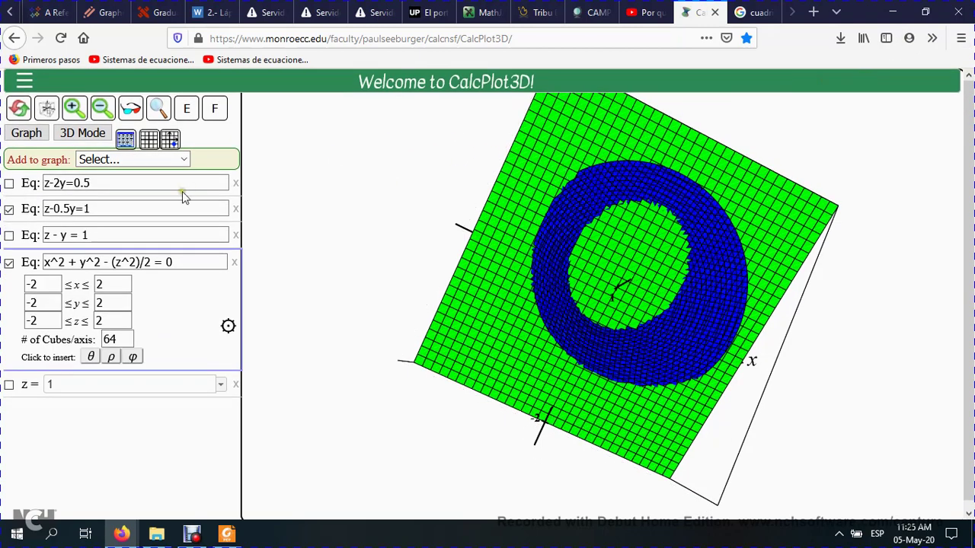
# Step: Set the cone's cubes per axis to 16 and switch off the plane z-0.5y=1
pyautogui.click(28, 215)
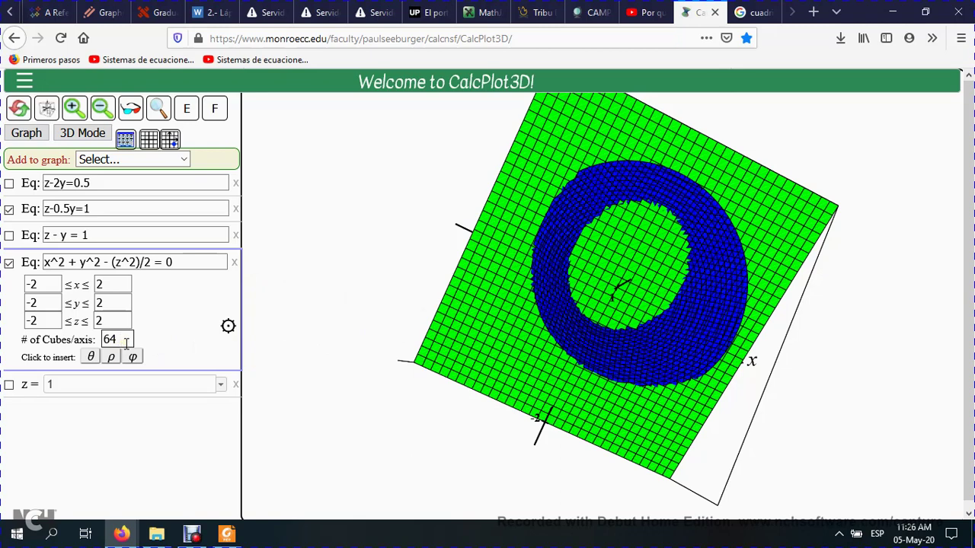
pyautogui.moveTo(127, 343); pyautogui.dragTo(88, 342)
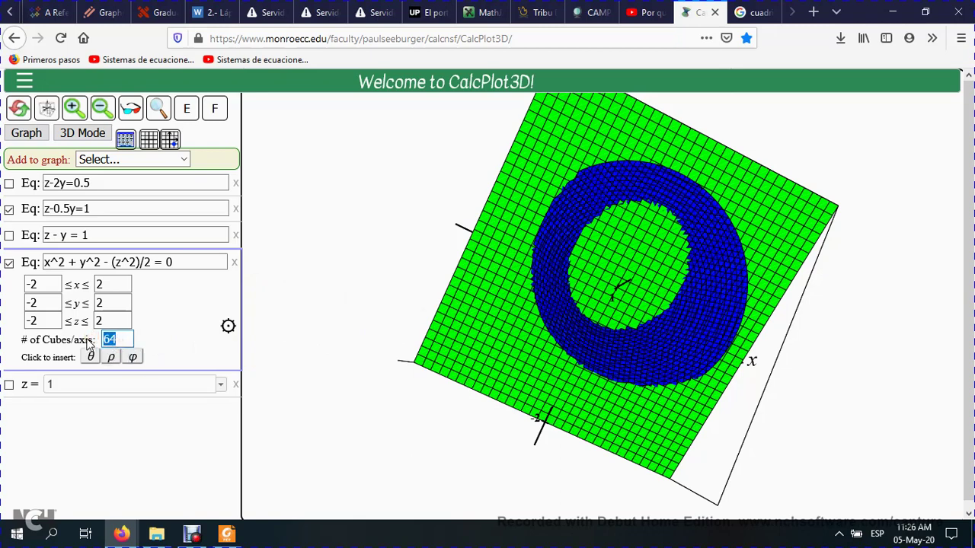
pyautogui.write('1')
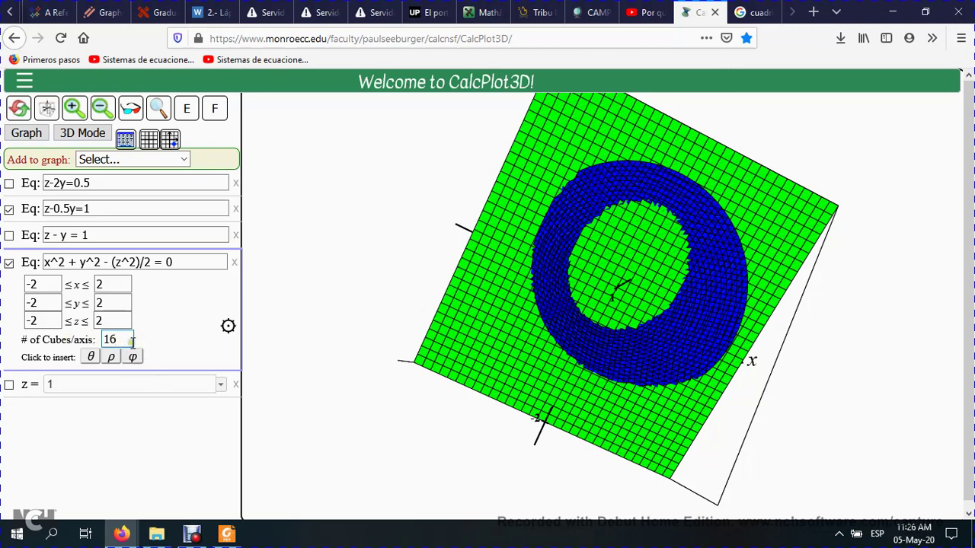
pyautogui.click(9, 210)
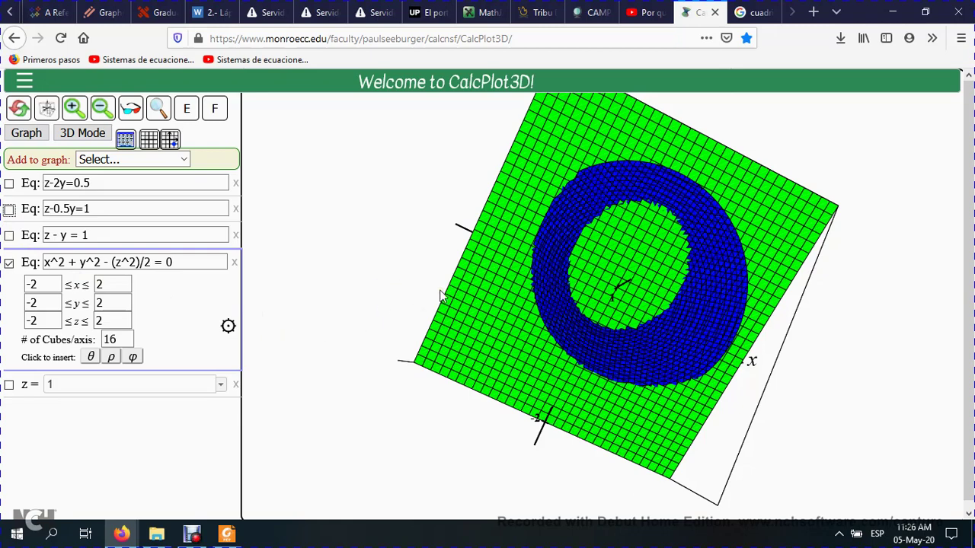
pyautogui.click(192, 535)
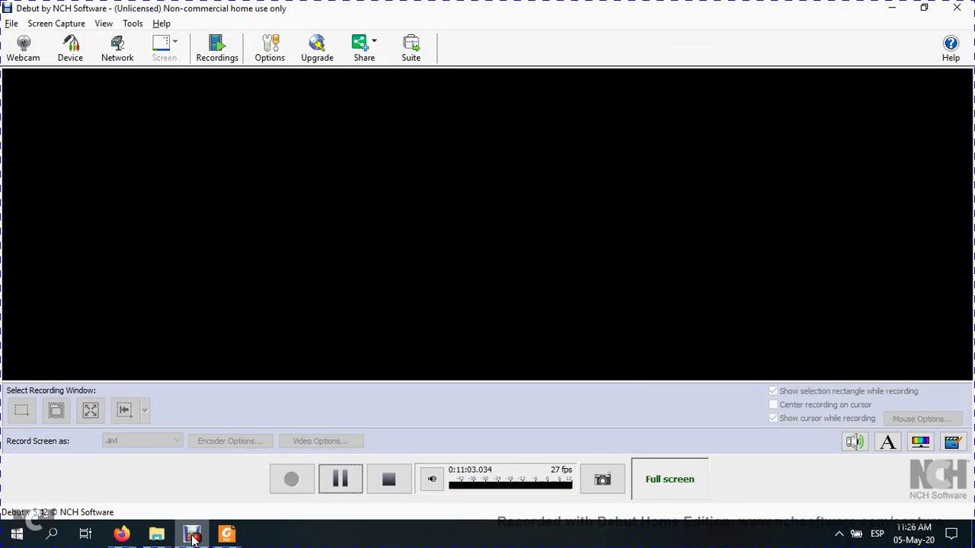
pyautogui.click(339, 478)
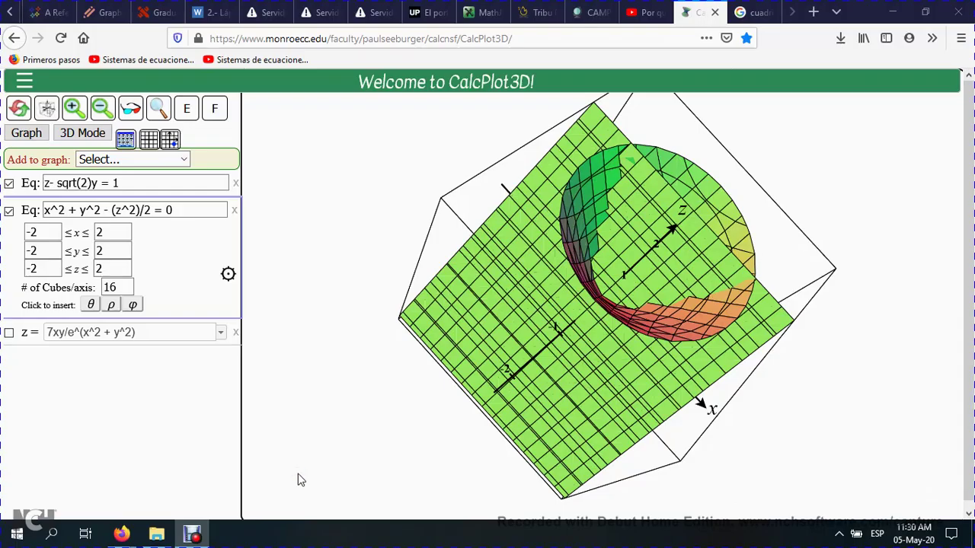
# Step: Give the cone x^2 + y^2 - (z^2)/2 = 0 a constant red color in its surface settings
pyautogui.click(228, 273)
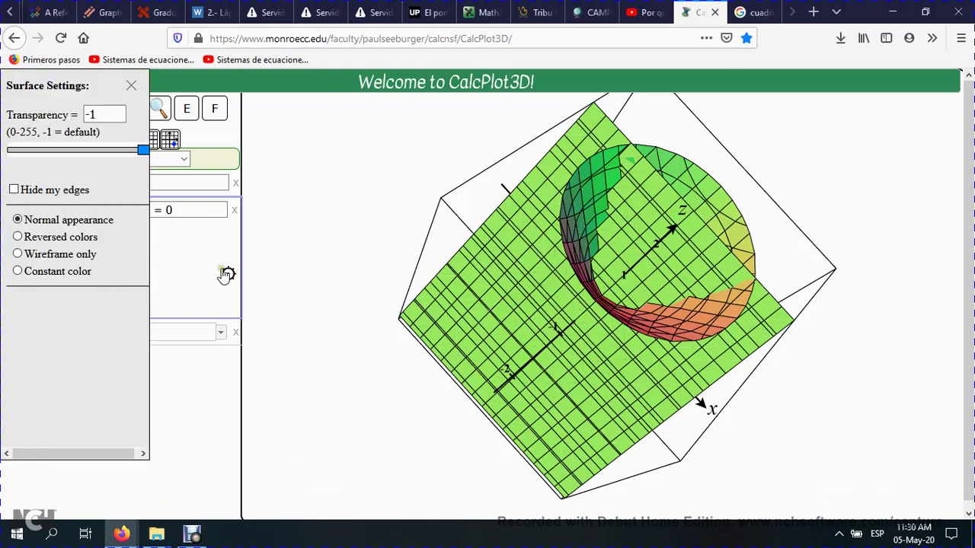
pyautogui.click(18, 272)
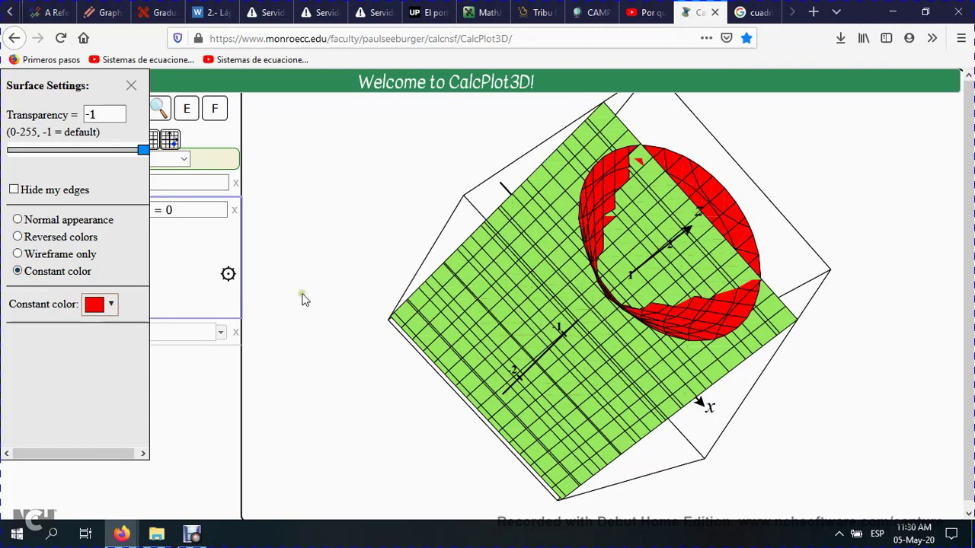
pyautogui.click(189, 290)
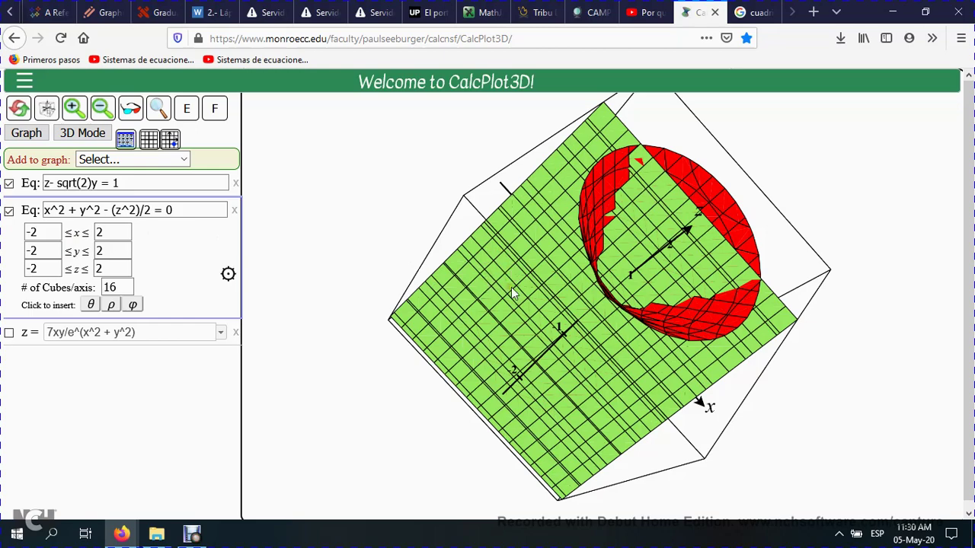
# Step: Examine how the plane z- sqrt(2)y = 1 cuts the cone, edge-on from the side and from above
pyautogui.moveTo(498, 259); pyautogui.dragTo(517, 377)
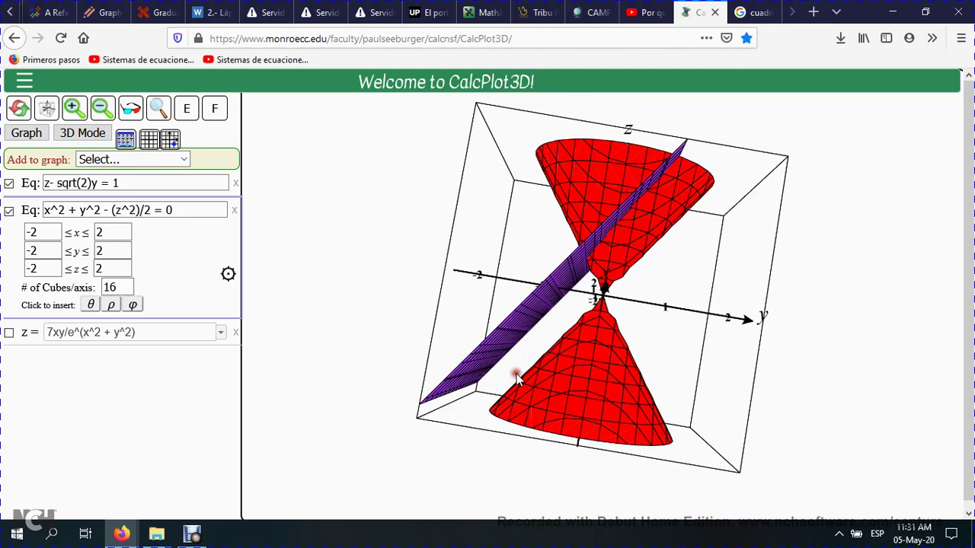
pyautogui.moveTo(514, 340); pyautogui.dragTo(512, 316)
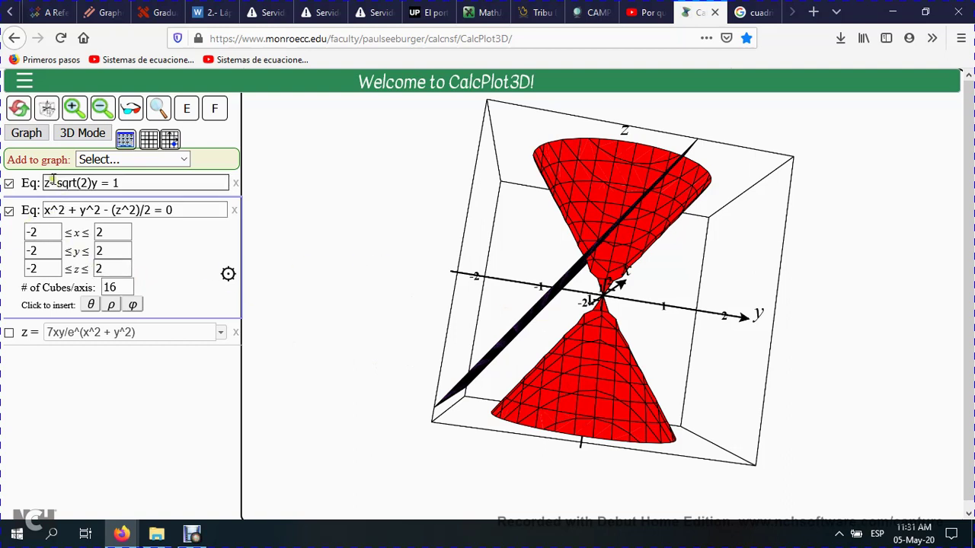
pyautogui.click(93, 184)
pyautogui.write('y')
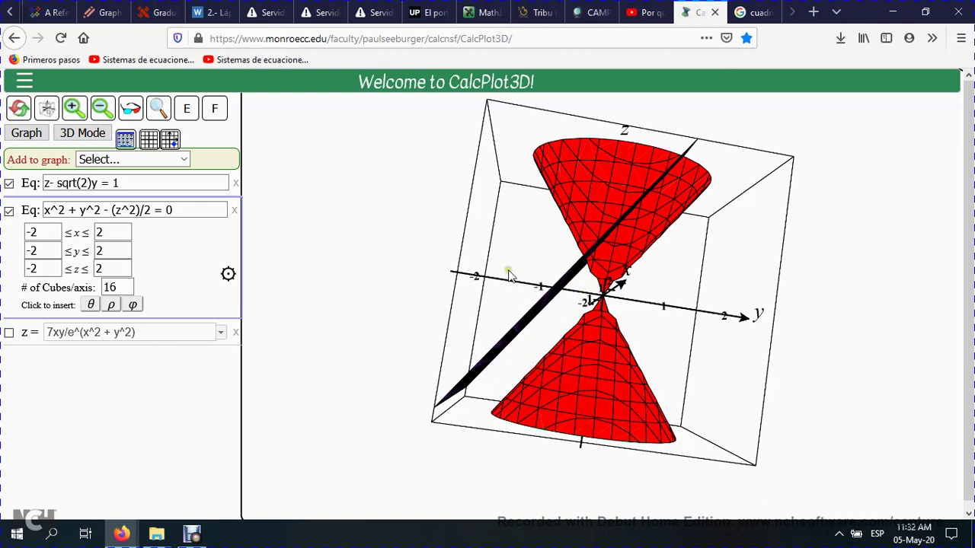
pyautogui.moveTo(509, 272); pyautogui.dragTo(569, 409)
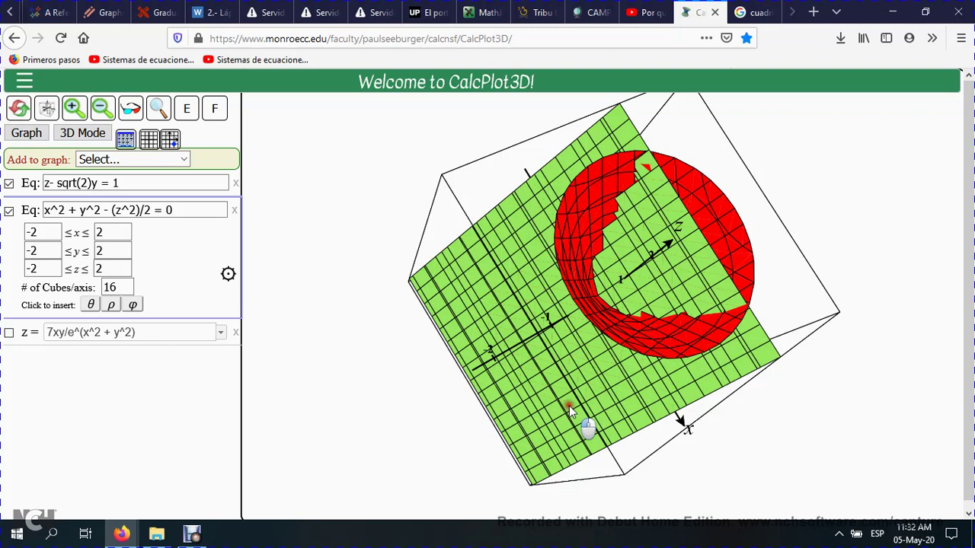
# Step: Refine the red cone to 64 cubes per axis and stop the slow page script
pyautogui.click(124, 289)
pyautogui.press('BackSpace')
pyautogui.press('BackSpace')
pyautogui.write('64')
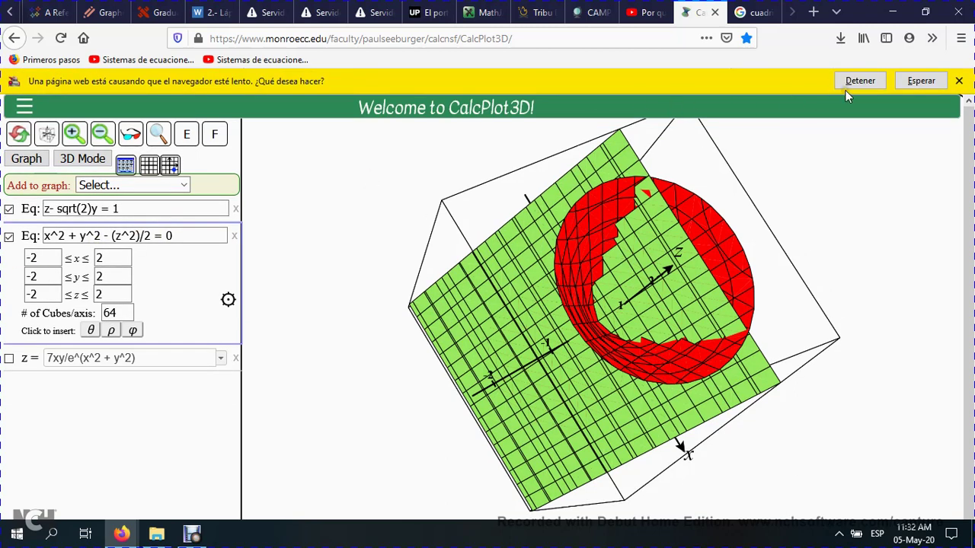
pyautogui.click(859, 81)
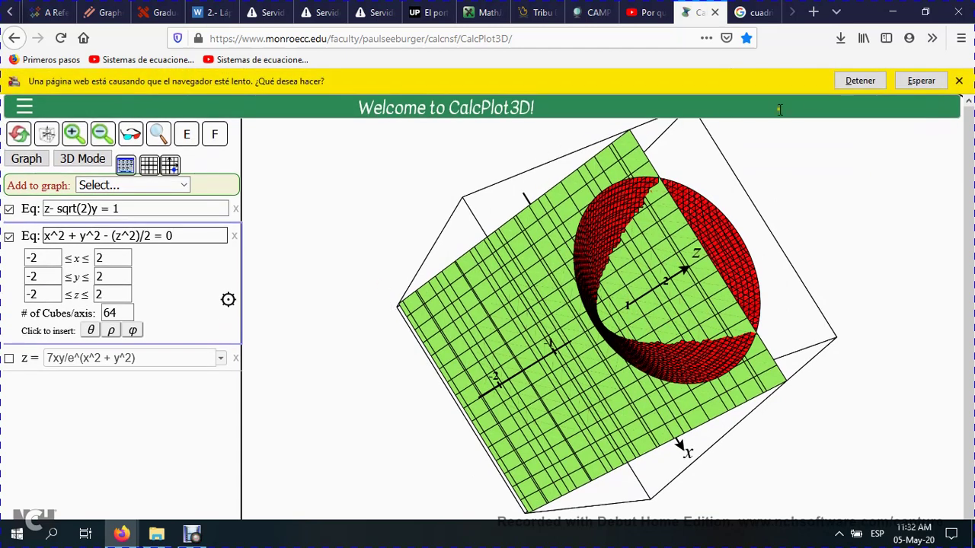
pyautogui.click(860, 80)
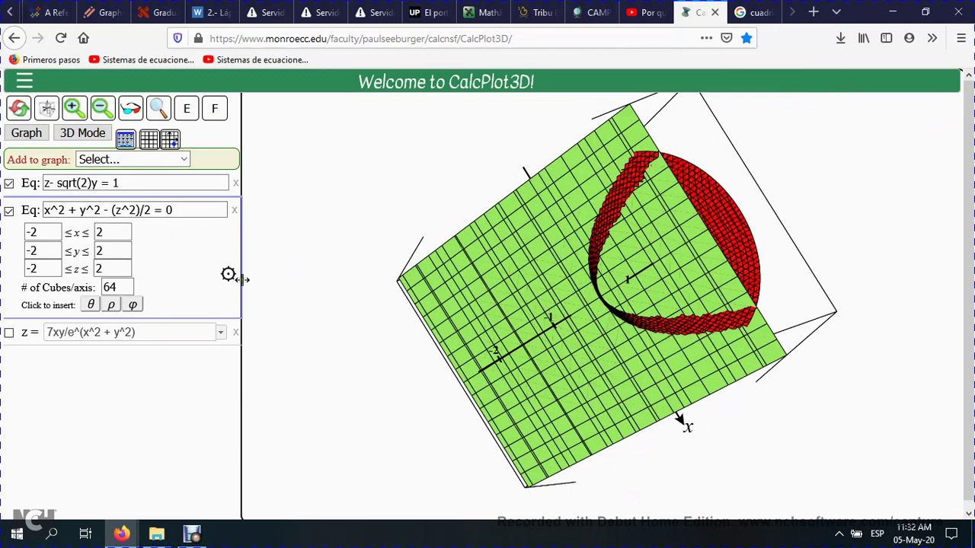
# Step: Reduce the red cone to 16 cubes per axis and switch off its display
pyautogui.click(116, 288)
pyautogui.press('BackSpace')
pyautogui.press('BackSpace')
pyautogui.click(84, 212)
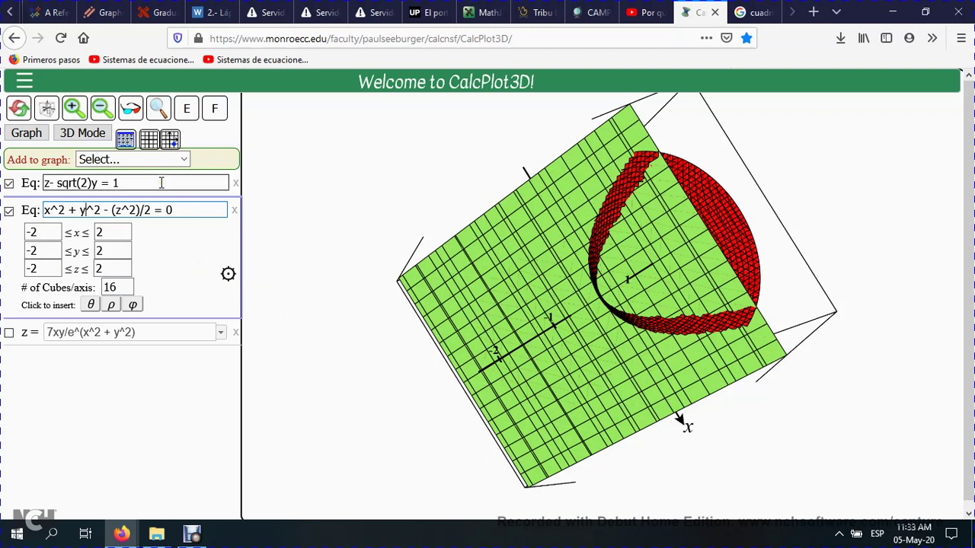
pyautogui.click(9, 212)
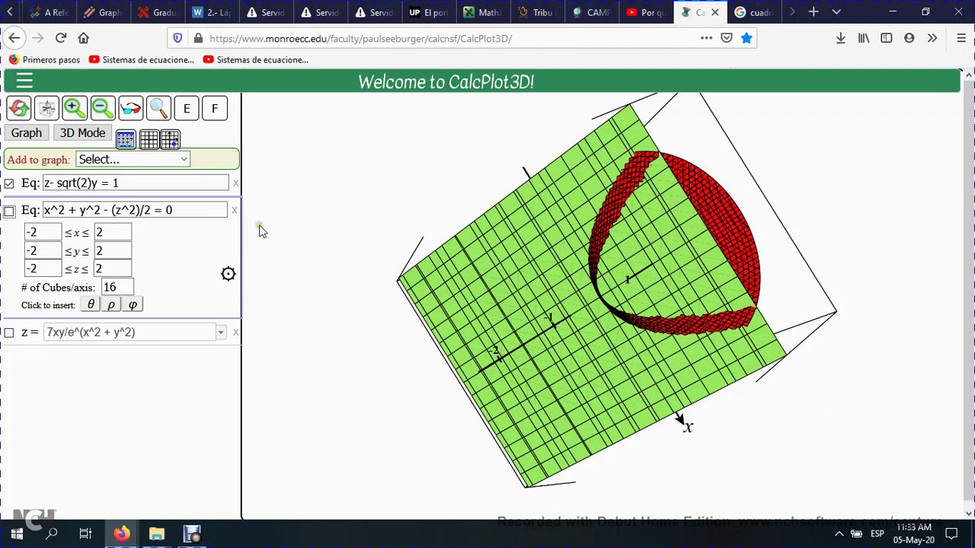
pyautogui.click(192, 534)
pyautogui.click(353, 482)
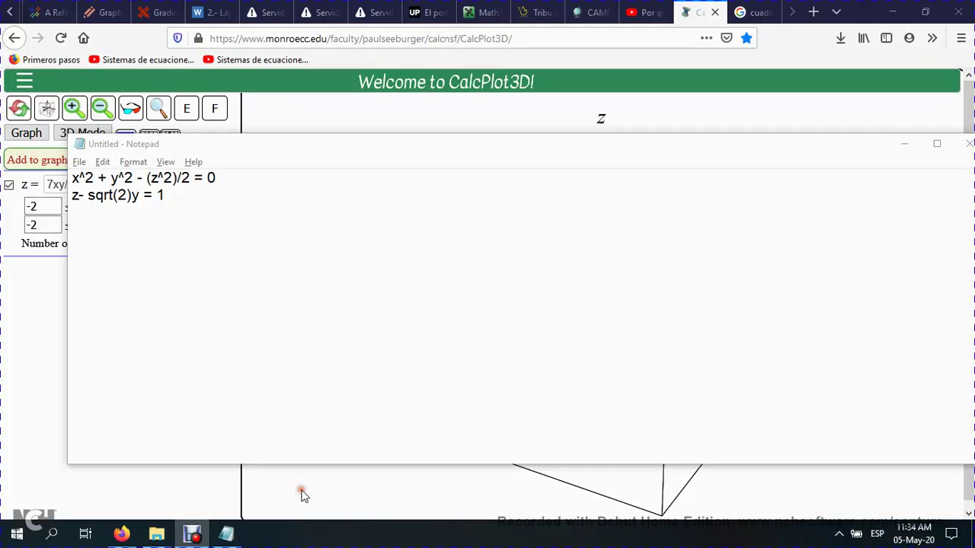
# Step: Copy the cone equation x^2 + y^2 - (z^2)/2 = 0 from Notepad and return to CalcPlot3D
pyautogui.moveTo(228, 190); pyautogui.dragTo(27, 169)
pyautogui.hotkey('ctrl', 'c')
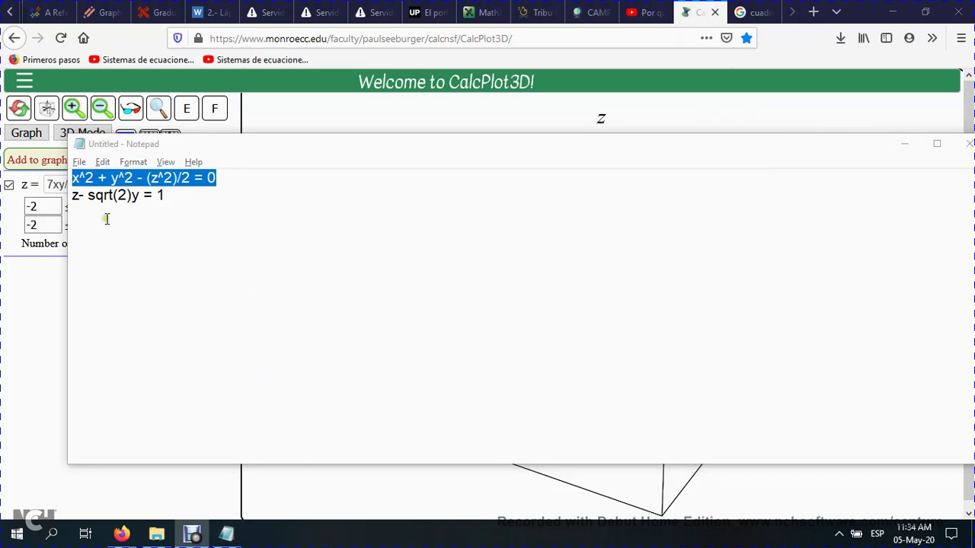
pyautogui.click(37, 329)
# Step: Try to graph x^2 + y^2 - (z^2)/2 = 0 as the z function and dismiss the resulting dialog
pyautogui.tripleClick(145, 188)
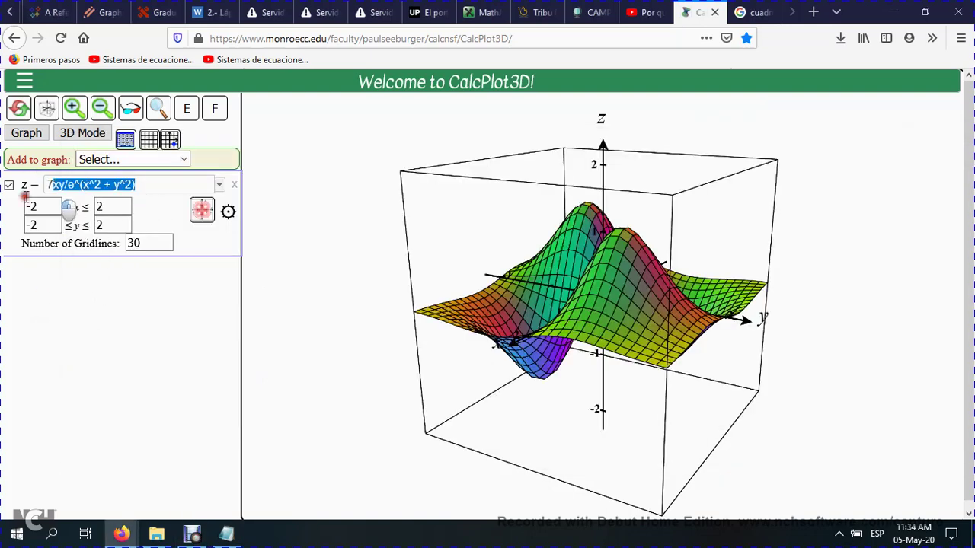
pyautogui.hotkey('ctrl', 'v')
pyautogui.press('Return')
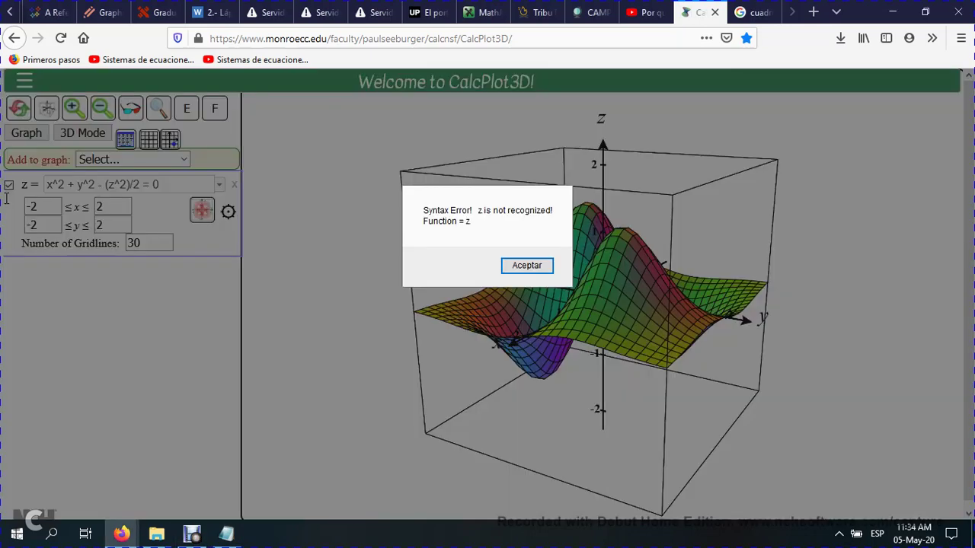
pyautogui.click(521, 266)
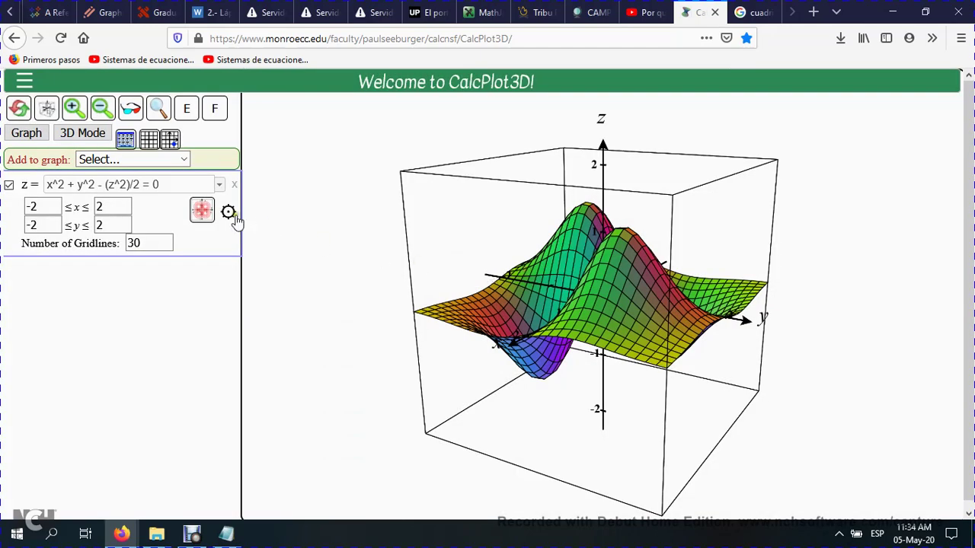
# Step: Hide the z function and copy the cone equation from its expression
pyautogui.click(8, 185)
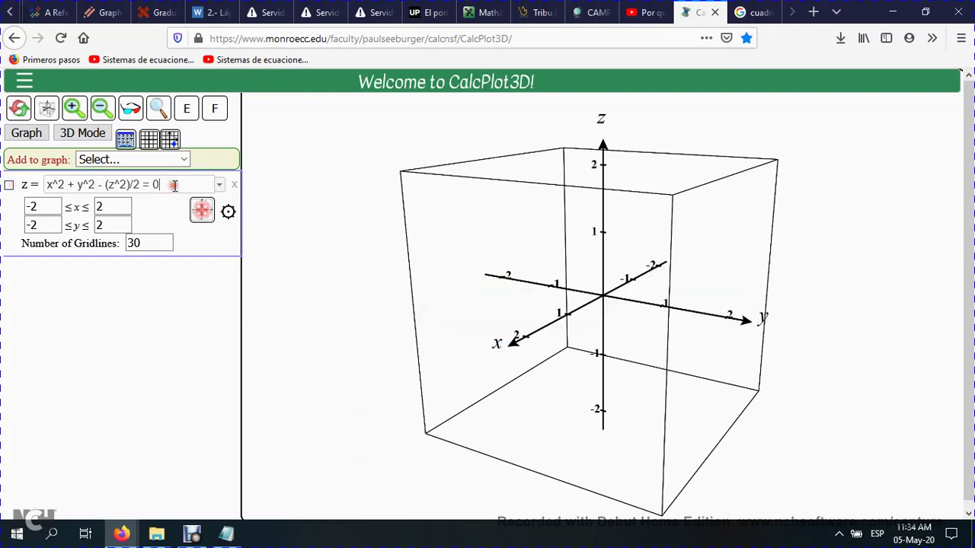
pyautogui.moveTo(166, 186); pyautogui.dragTo(44, 186)
pyautogui.hotkey('ctrl', 'c')
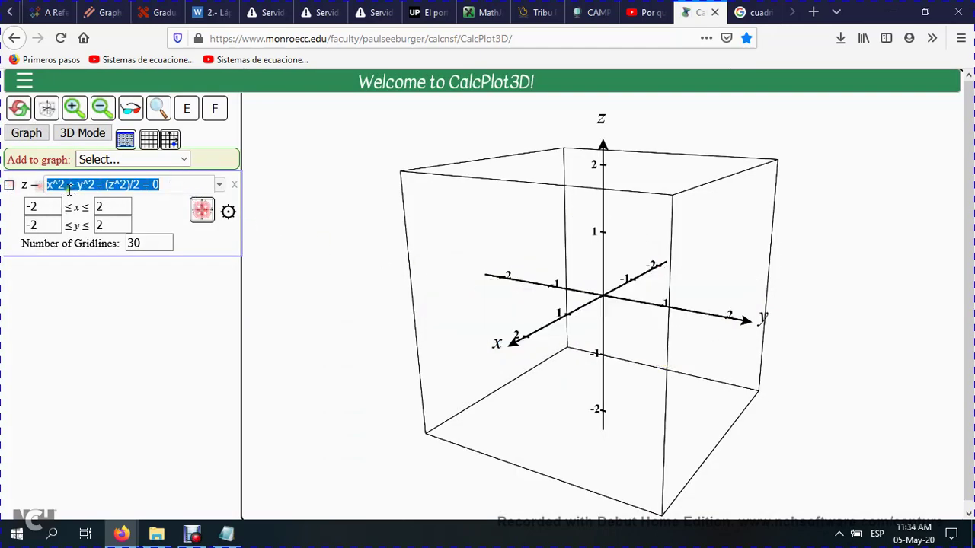
pyautogui.click(132, 198)
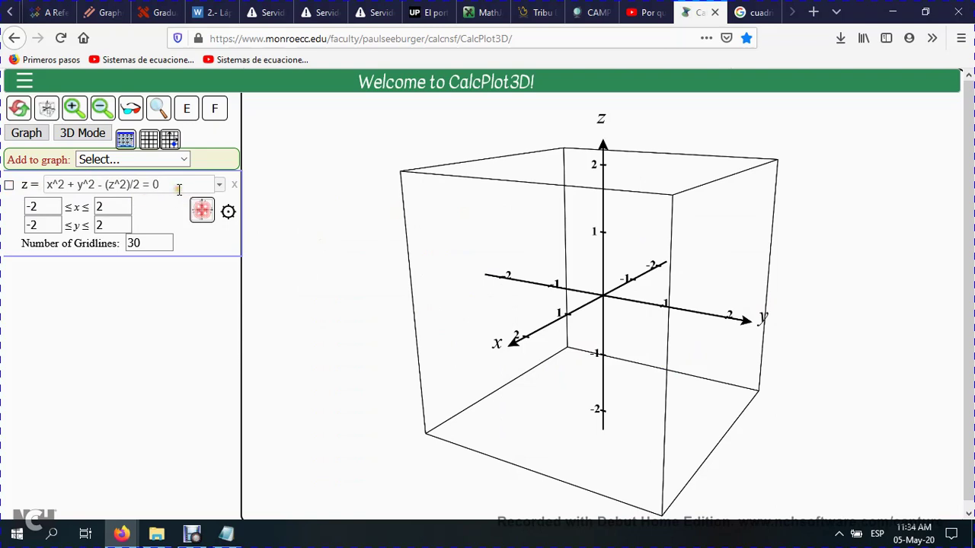
# Step: Set the z function's number of gridlines to 16 and display the function again
pyautogui.doubleClick(141, 243)
pyautogui.press('Return')
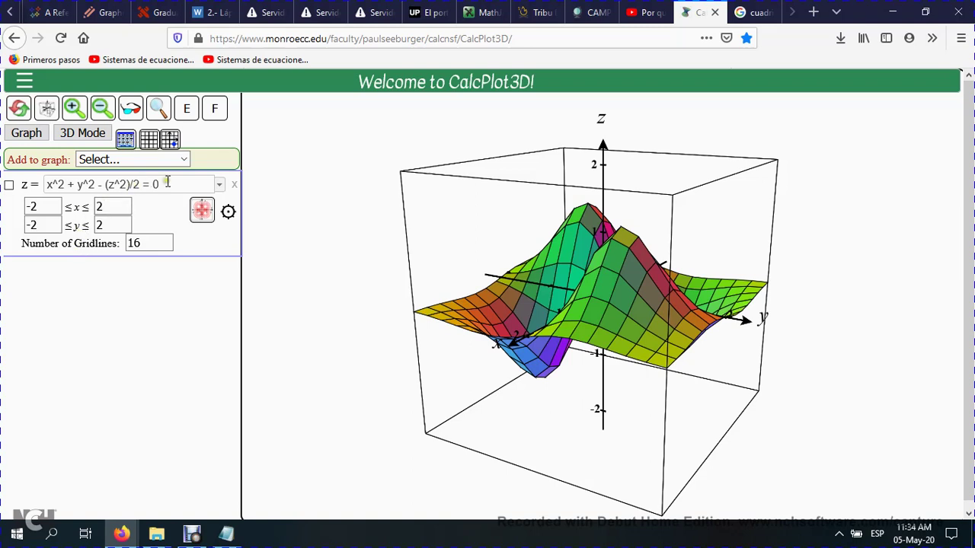
pyautogui.click(9, 185)
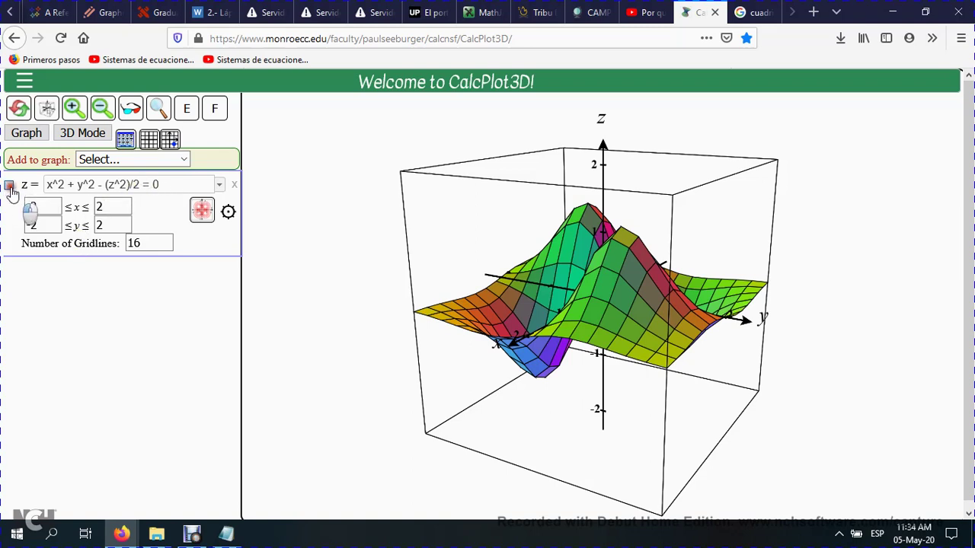
pyautogui.click(192, 188)
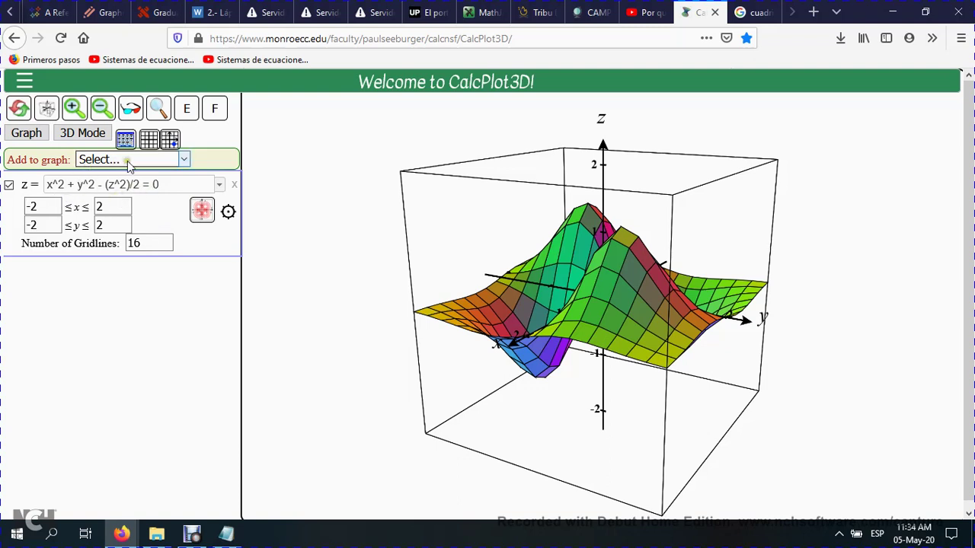
# Step: Add an implicit surface to the graph, hide the z function and display the new surface instead
pyautogui.click(185, 159)
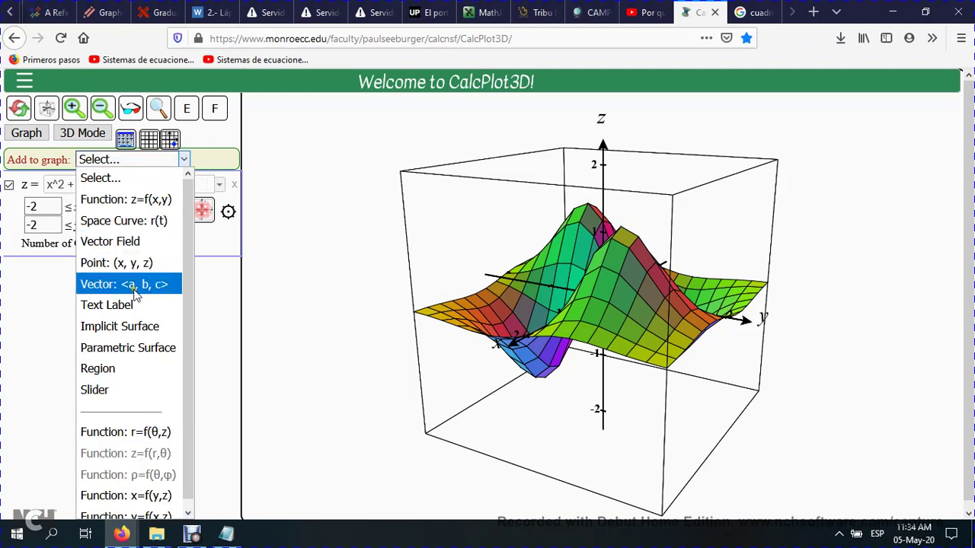
pyautogui.click(146, 326)
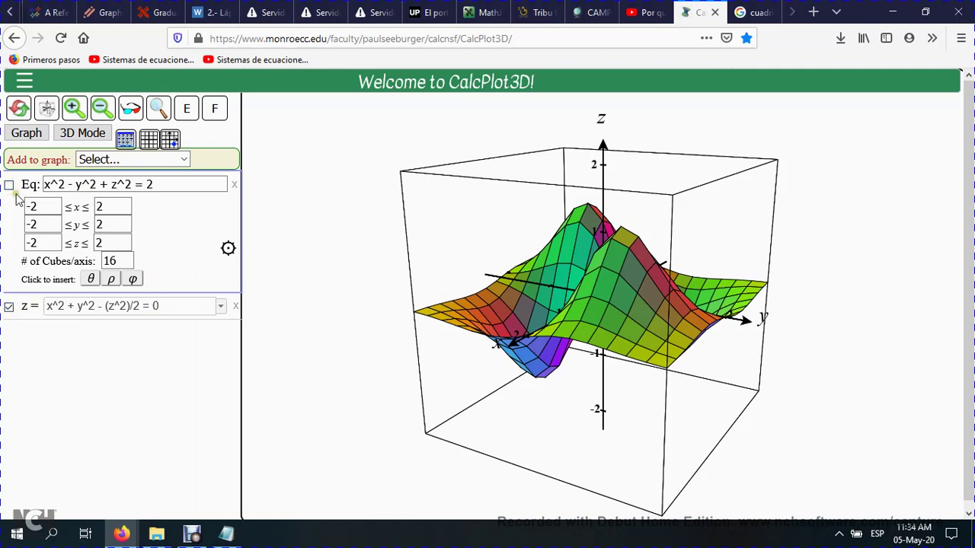
pyautogui.click(9, 307)
pyautogui.click(9, 188)
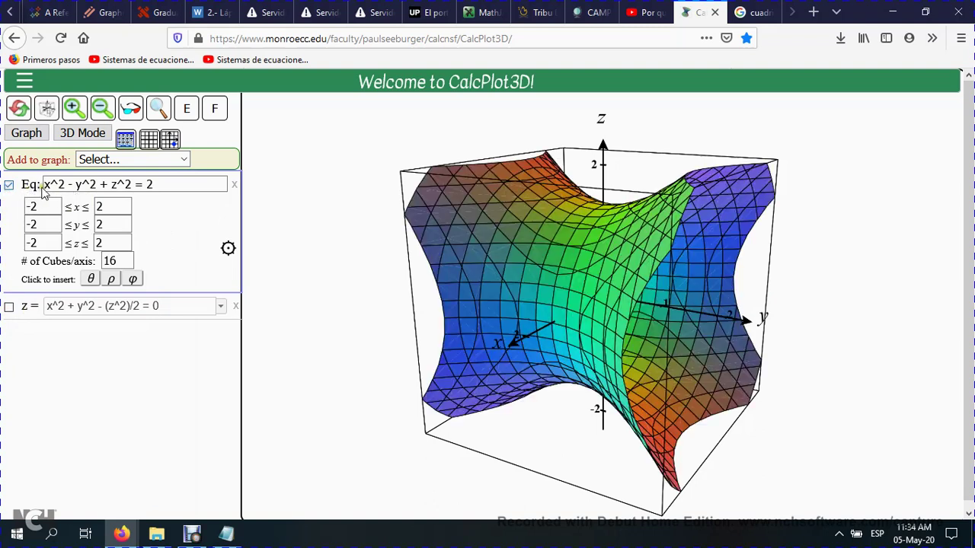
# Step: Replace the implicit surface's equation with the copied cone equation x^2 + y^2 - (z^2)/2 = 0 and graph it
pyautogui.tripleClick(176, 187)
pyautogui.hotkey('ctrl', 'v')
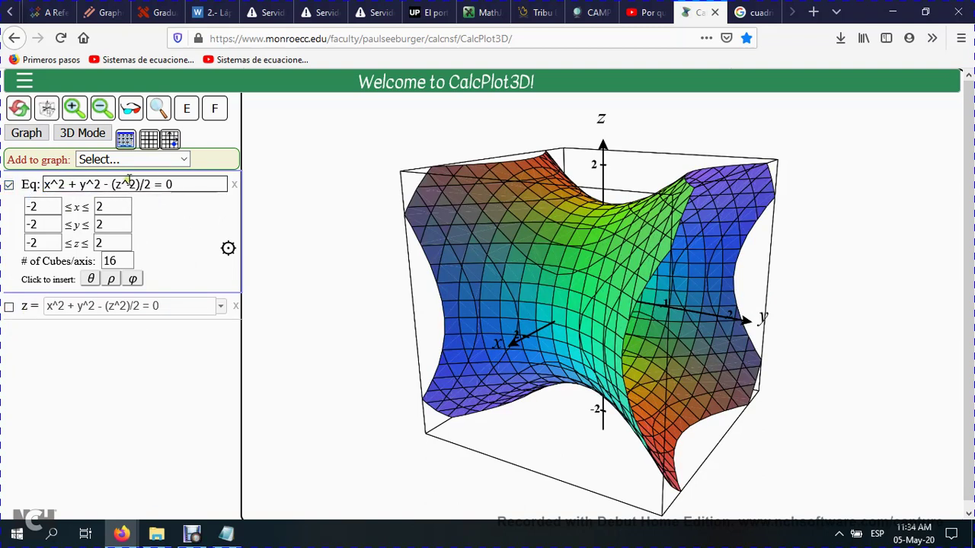
pyautogui.press('Return')
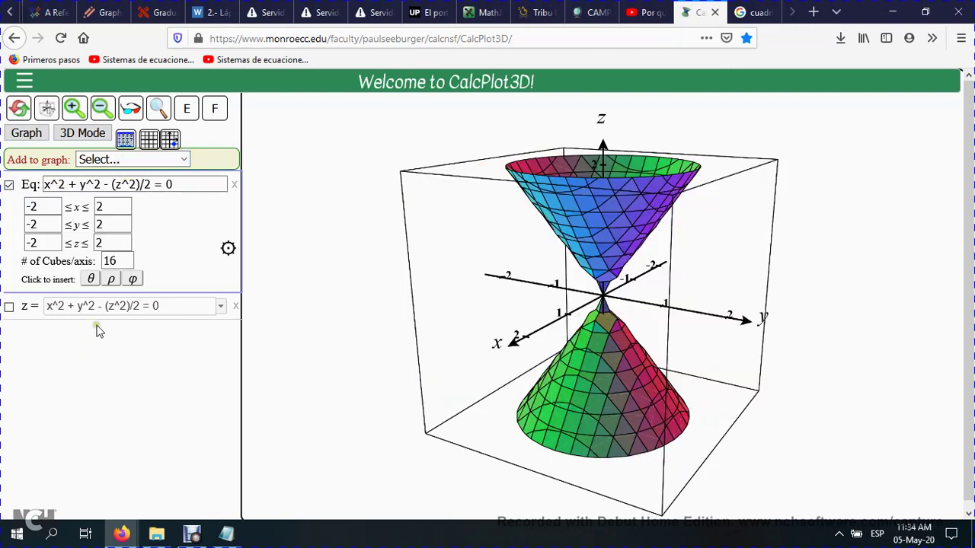
# Step: Add a second implicit surface, then copy the plane equation z- sqrt(2)y = 1 from Notepad and return to CalcPlot3D
pyautogui.click(184, 161)
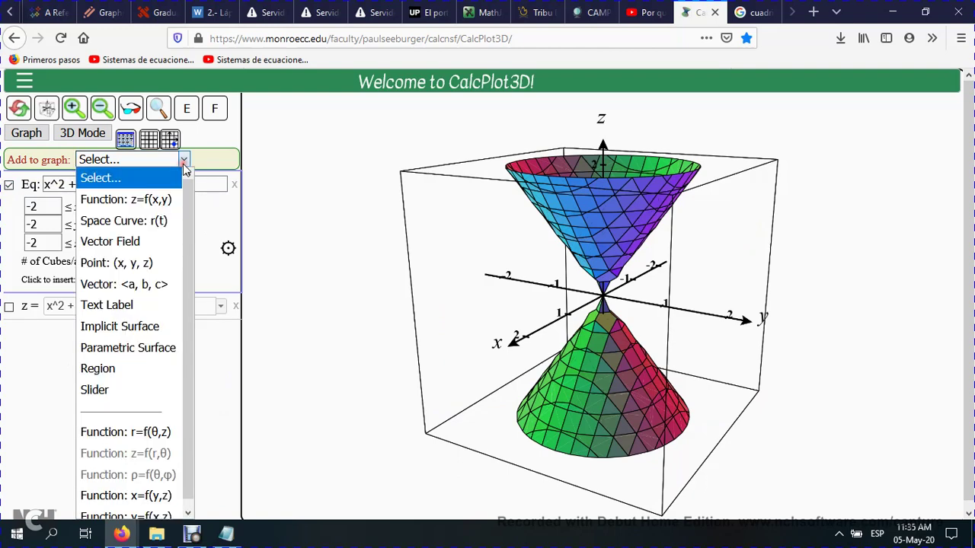
pyautogui.click(140, 330)
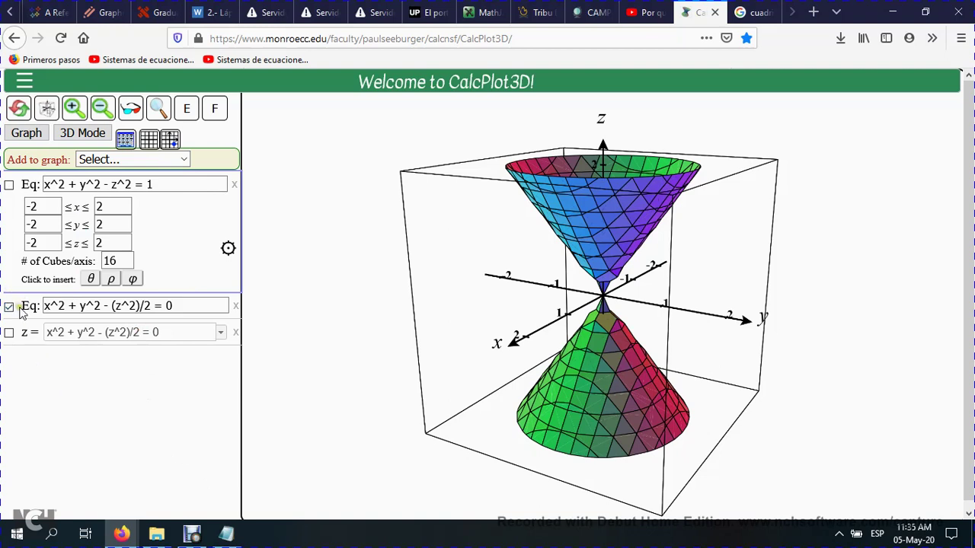
pyautogui.click(226, 534)
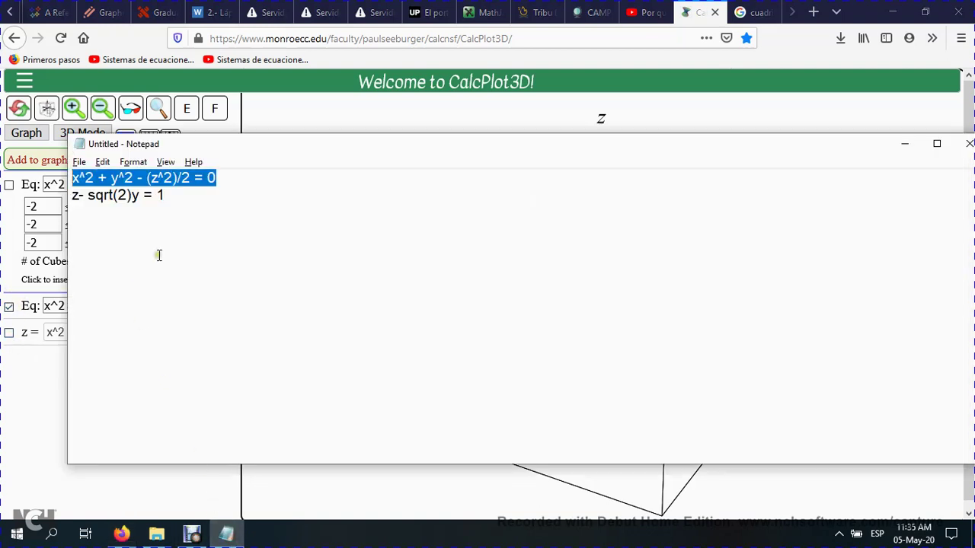
pyautogui.moveTo(192, 221); pyautogui.dragTo(80, 221)
pyautogui.hotkey('ctrl', 'c')
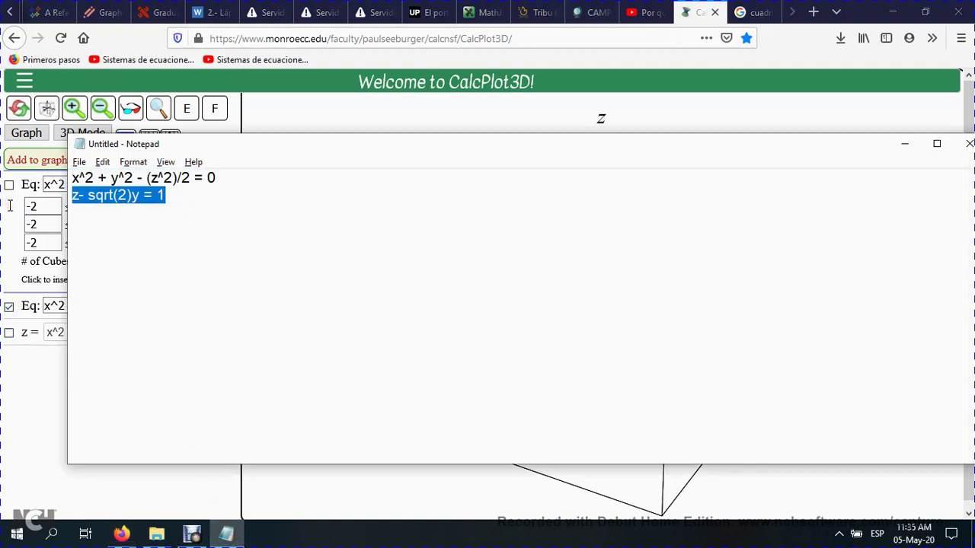
pyautogui.click(10, 206)
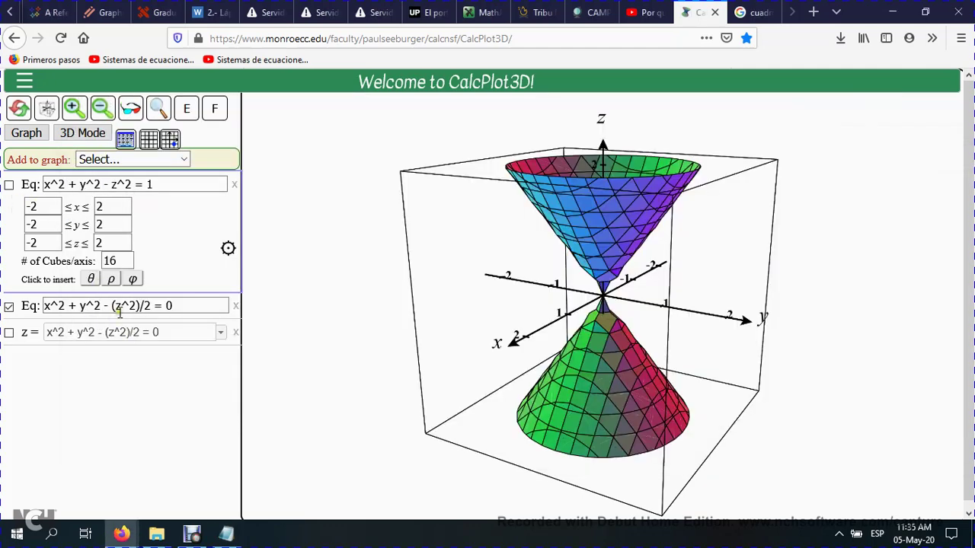
# Step: Replace the new implicit surface's equation with z- sqrt(2)y = 1 and display the plane with the cone
pyautogui.click(177, 190)
pyautogui.hotkey('ctrl', 'a')
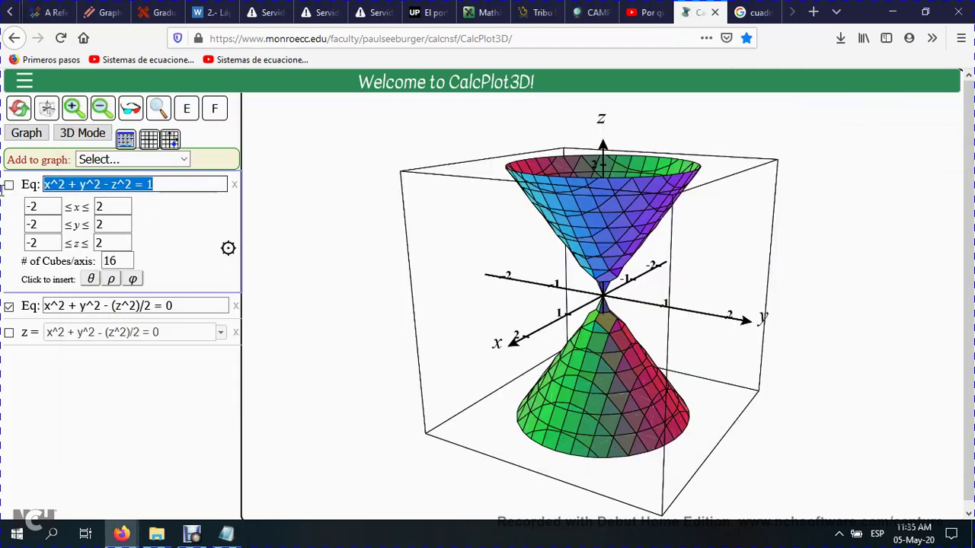
pyautogui.hotkey('ctrl', 'v')
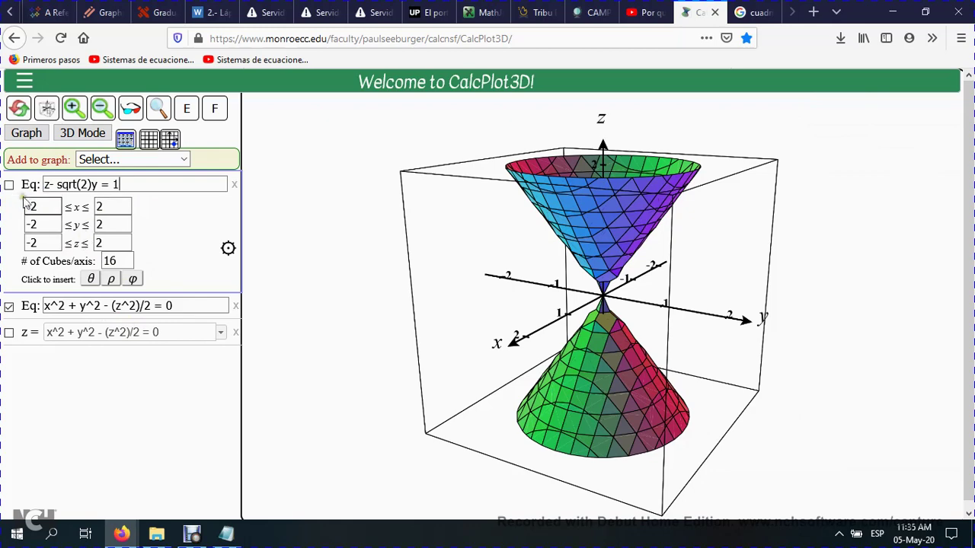
pyautogui.click(9, 185)
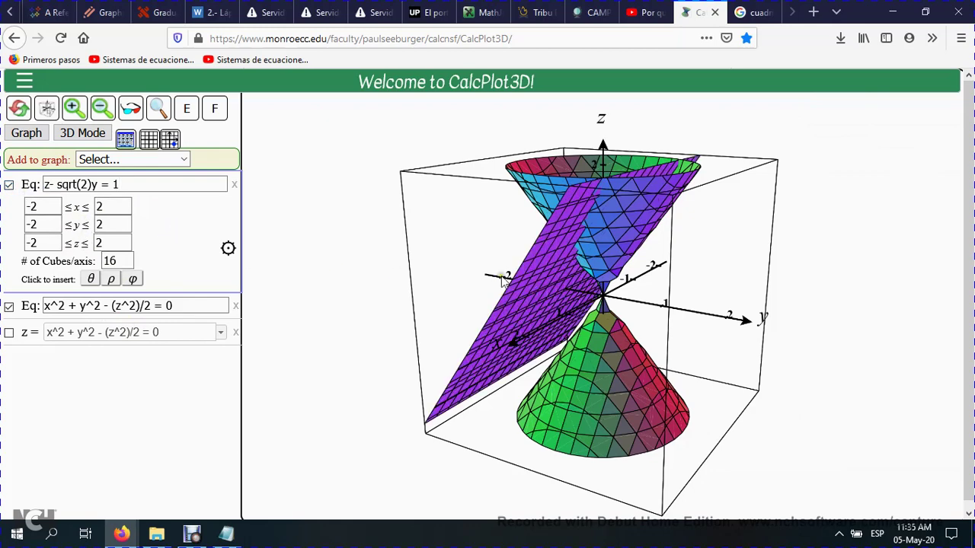
# Step: Examine from several angles how the inclined plane cuts the double cone
pyautogui.moveTo(707, 326); pyautogui.dragTo(693, 277)
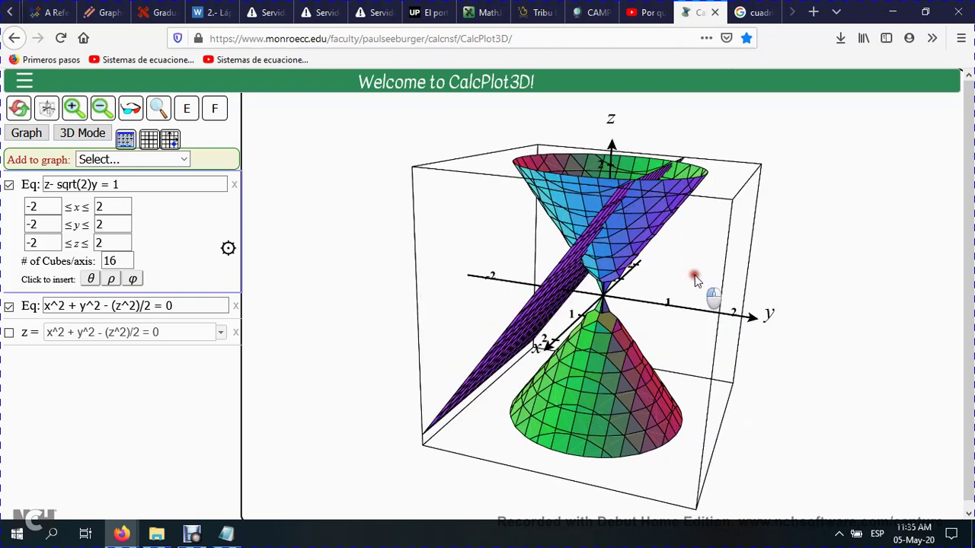
pyautogui.moveTo(609, 360); pyautogui.dragTo(586, 339)
pyautogui.moveTo(515, 362)
pyautogui.mouseDown()
pyautogui.moveTo(503, 323)
pyautogui.moveTo(575, 247)
pyautogui.moveTo(567, 261)
pyautogui.moveTo(642, 205)
pyautogui.moveTo(573, 297)
pyautogui.moveTo(577, 325)
pyautogui.moveTo(546, 364)
pyautogui.moveTo(606, 339)
pyautogui.moveTo(605, 380)
pyautogui.mouseUp()
pyautogui.moveTo(584, 264)
pyautogui.mouseDown()
pyautogui.moveTo(619, 227)
pyautogui.moveTo(635, 243)
pyautogui.moveTo(619, 223)
pyautogui.mouseUp()
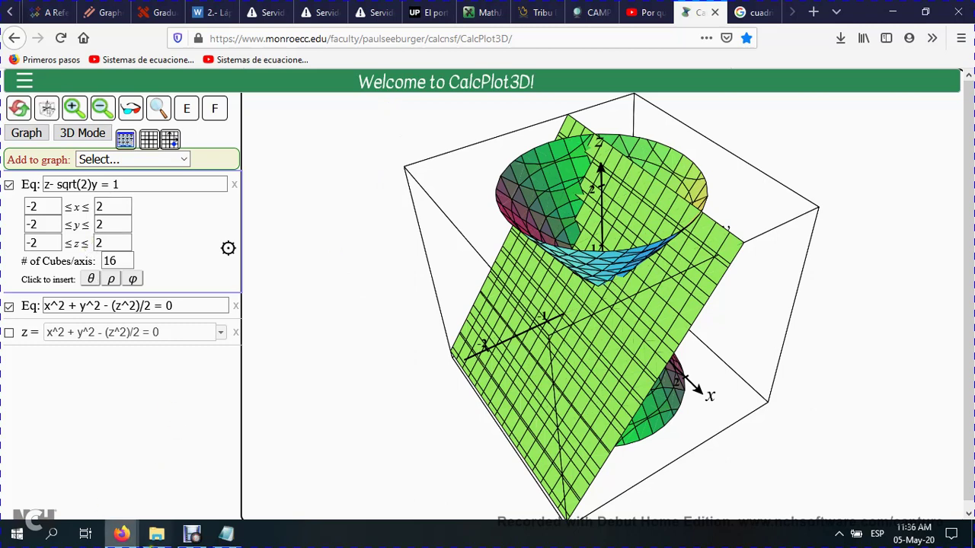
pyautogui.click(190, 536)
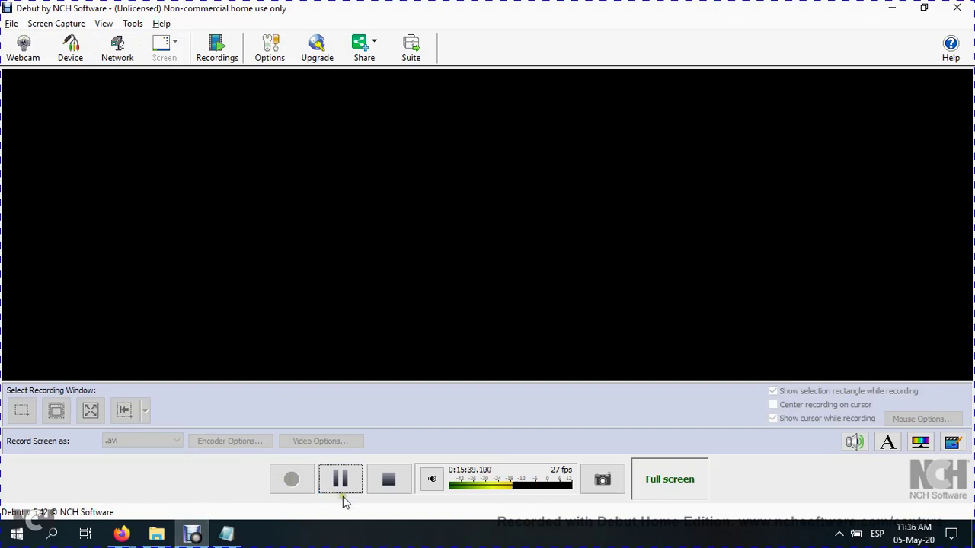